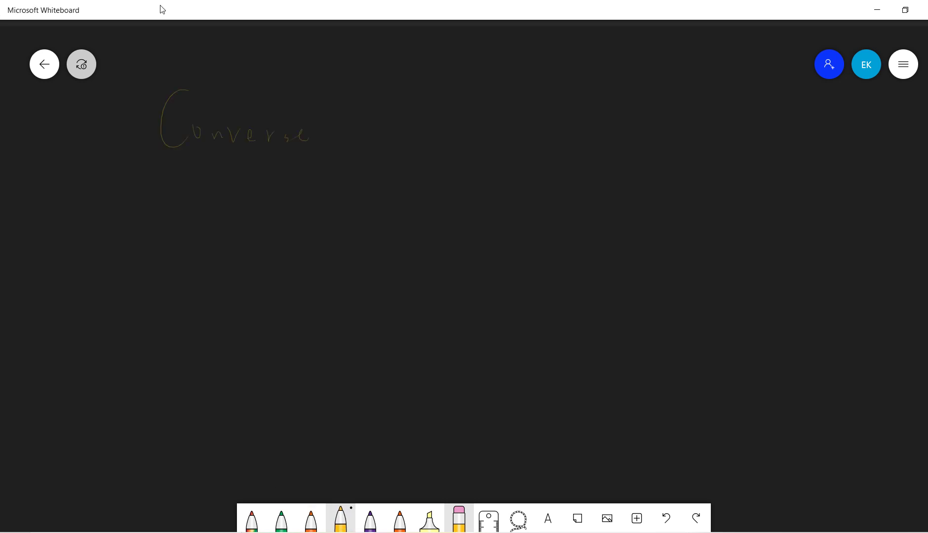
Step: Underline the handwritten word "Converse" and write "of horn's surface" after it
{"action": "left_click_drag", "start_coordinate": [181, 157], "coordinate": [323, 153]}
{"action": "left_click_drag", "start_coordinate": [393, 139], "coordinate": [409, 153]}
{"action": "left_click_drag", "start_coordinate": [399, 137], "coordinate": [440, 129]}
{"action": "left_click_drag", "start_coordinate": [529, 125], "coordinate": [540, 123]}
{"action": "left_click_drag", "start_coordinate": [551, 130], "coordinate": [565, 133]}
{"action": "mouse_move", "coordinate": [634, 134]}
{"action": "left_mouse_down"}
{"action": "mouse_move", "coordinate": [660, 124]}
{"action": "mouse_move", "coordinate": [669, 143]}
{"action": "left_mouse_up"}
{"action": "mouse_move", "coordinate": [663, 130]}
{"action": "left_mouse_down"}
{"action": "mouse_move", "coordinate": [690, 125]}
{"action": "mouse_move", "coordinate": [710, 137]}
{"action": "left_mouse_up"}
{"action": "left_click_drag", "start_coordinate": [713, 133], "coordinate": [723, 126]}
Step: Handwrite "can not exists" on a second line beneath the title
{"action": "mouse_move", "coordinate": [528, 186]}
{"action": "left_mouse_down"}
{"action": "mouse_move", "coordinate": [541, 200]}
{"action": "mouse_move", "coordinate": [561, 200]}
{"action": "left_mouse_up"}
{"action": "left_click_drag", "start_coordinate": [593, 200], "coordinate": [623, 193]}
{"action": "mouse_move", "coordinate": [634, 176]}
{"action": "left_mouse_down"}
{"action": "mouse_move", "coordinate": [640, 197]}
{"action": "mouse_move", "coordinate": [645, 186]}
{"action": "left_mouse_up"}
{"action": "mouse_move", "coordinate": [691, 192]}
{"action": "left_mouse_down"}
{"action": "mouse_move", "coordinate": [686, 202]}
{"action": "mouse_move", "coordinate": [704, 192]}
{"action": "left_mouse_up"}
{"action": "left_click_drag", "start_coordinate": [713, 190], "coordinate": [736, 195]}
{"action": "left_click_drag", "start_coordinate": [728, 185], "coordinate": [747, 181]}
{"action": "left_click_drag", "start_coordinate": [743, 190], "coordinate": [750, 194]}
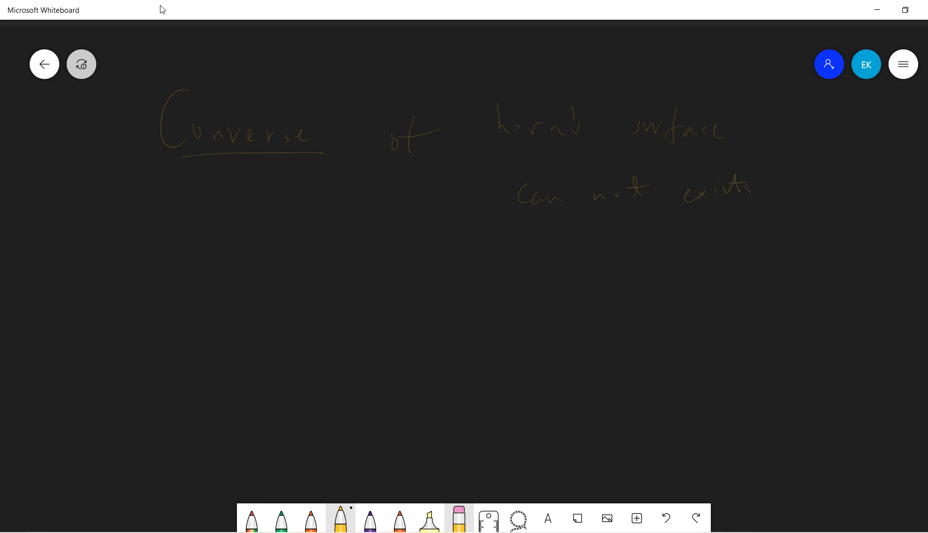
Step: Clear the whole canvas of its handwriting
{"action": "left_click", "coordinate": [458, 518]}
{"action": "scroll", "coordinate": [770, 198], "scroll_direction": "up", "scroll_amount": 5}
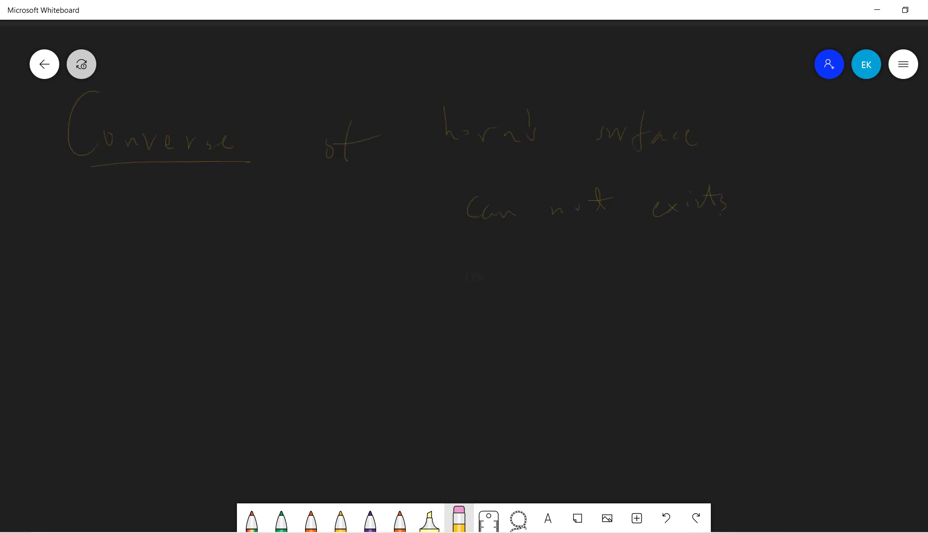
{"action": "scroll", "coordinate": [540, 172], "scroll_direction": "up", "scroll_amount": 3}
{"action": "scroll", "coordinate": [463, 148], "scroll_direction": "down", "scroll_amount": 1}
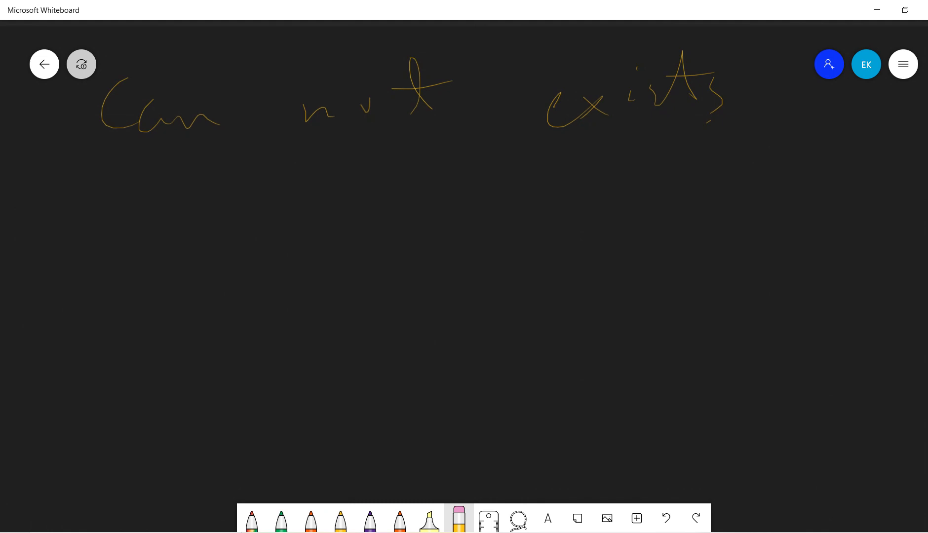
{"action": "left_click", "coordinate": [459, 518]}
{"action": "left_click", "coordinate": [458, 518]}
{"action": "left_click", "coordinate": [458, 518]}
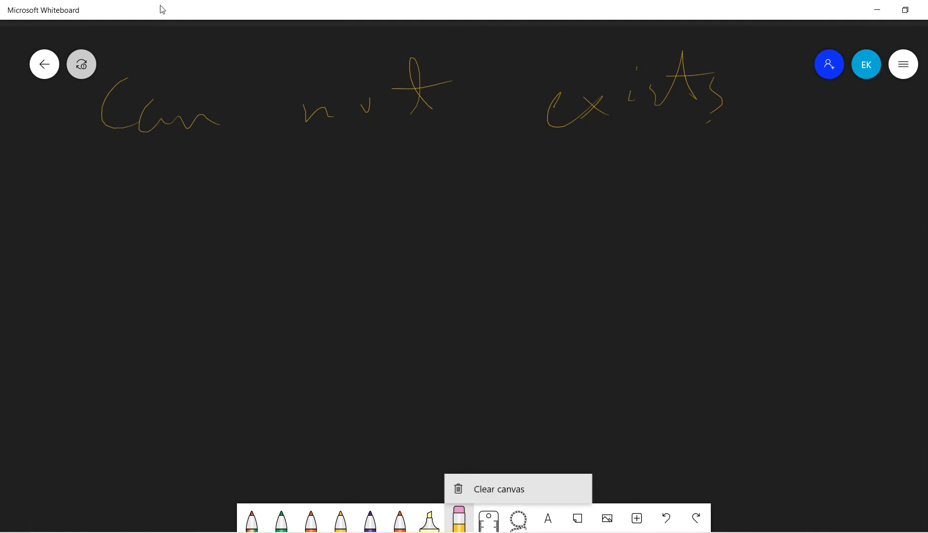
{"action": "left_click", "coordinate": [499, 488]}
Step: Handwrite the heading "Horn's surface" with the green pen near the top of the empty canvas
{"action": "left_click", "coordinate": [281, 518]}
{"action": "mouse_move", "coordinate": [181, 141]}
{"action": "left_mouse_down"}
{"action": "mouse_move", "coordinate": [207, 163]}
{"action": "mouse_move", "coordinate": [279, 168]}
{"action": "left_mouse_up"}
{"action": "left_click_drag", "start_coordinate": [274, 138], "coordinate": [269, 152]}
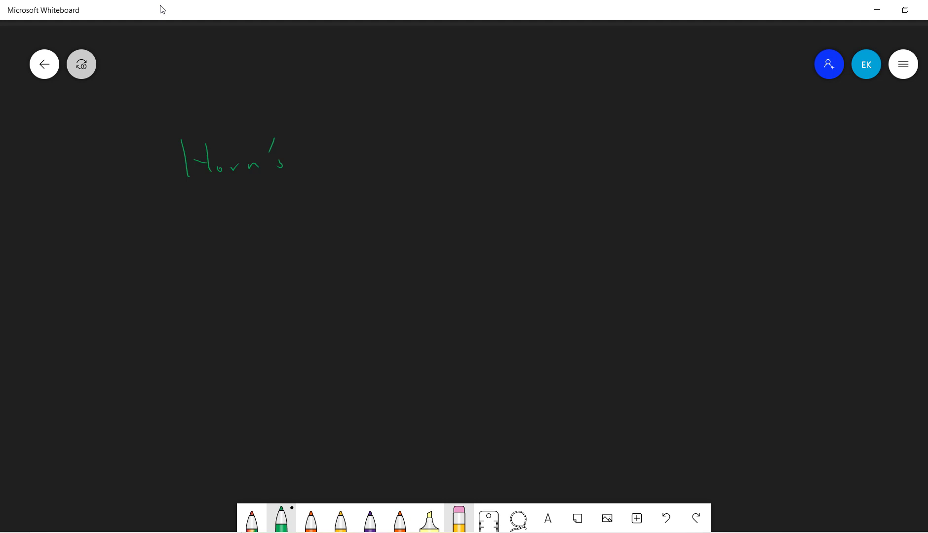
{"action": "left_click_drag", "start_coordinate": [346, 158], "coordinate": [355, 152]}
{"action": "mouse_move", "coordinate": [371, 122]}
{"action": "left_mouse_down"}
{"action": "mouse_move", "coordinate": [366, 162]}
{"action": "mouse_move", "coordinate": [391, 151]}
{"action": "left_mouse_up"}
{"action": "left_click_drag", "start_coordinate": [406, 154], "coordinate": [417, 155]}
Step: Write the equation y = 1/x beside the heading
{"action": "left_click_drag", "start_coordinate": [486, 137], "coordinate": [494, 175]}
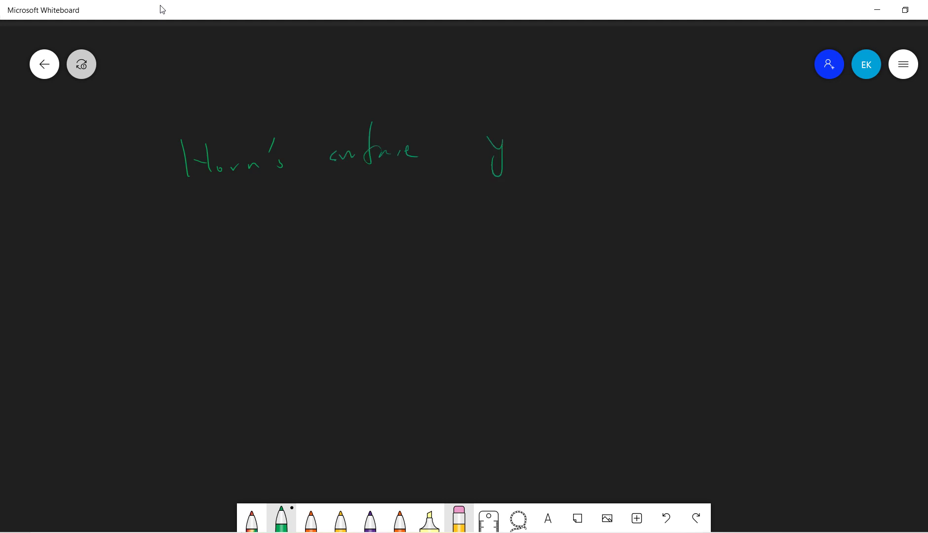
{"action": "left_click_drag", "start_coordinate": [523, 145], "coordinate": [536, 145]}
{"action": "left_click_drag", "start_coordinate": [522, 149], "coordinate": [536, 148]}
{"action": "left_click_drag", "start_coordinate": [557, 101], "coordinate": [559, 122]}
{"action": "left_click_drag", "start_coordinate": [550, 135], "coordinate": [572, 133]}
{"action": "mouse_move", "coordinate": [554, 153]}
{"action": "left_mouse_down"}
{"action": "mouse_move", "coordinate": [575, 164]}
{"action": "mouse_move", "coordinate": [560, 169]}
{"action": "left_mouse_up"}
Step: Cross out the y in the equation and write f(x) above it
{"action": "left_click_drag", "start_coordinate": [502, 135], "coordinate": [508, 153]}
{"action": "left_click_drag", "start_coordinate": [480, 84], "coordinate": [475, 130]}
{"action": "left_click_drag", "start_coordinate": [460, 115], "coordinate": [496, 114]}
{"action": "left_click_drag", "start_coordinate": [499, 110], "coordinate": [508, 106]}
{"action": "left_click_drag", "start_coordinate": [508, 105], "coordinate": [501, 118]}
{"action": "left_click_drag", "start_coordinate": [516, 95], "coordinate": [517, 126]}
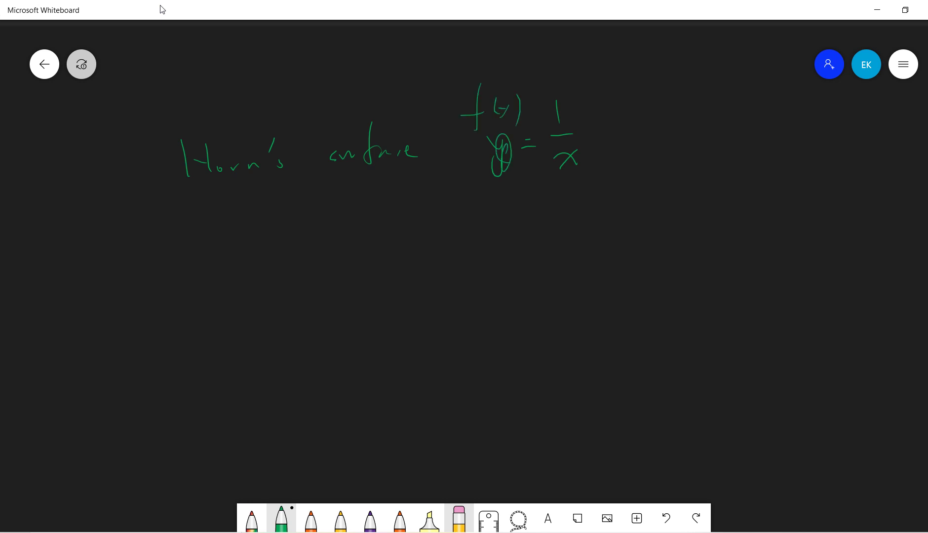
Step: Sketch axes with the 1/x curve mirrored about the horizontal axis, label the range 1 to ∞, and add loops for the solid of revolution
{"action": "left_click_drag", "start_coordinate": [657, 69], "coordinate": [662, 194]}
{"action": "left_click_drag", "start_coordinate": [657, 79], "coordinate": [671, 98]}
{"action": "left_click_drag", "start_coordinate": [625, 153], "coordinate": [766, 139]}
{"action": "left_click_drag", "start_coordinate": [680, 138], "coordinate": [723, 114]}
{"action": "left_click_drag", "start_coordinate": [676, 80], "coordinate": [742, 122]}
{"action": "mouse_move", "coordinate": [676, 172]}
{"action": "left_mouse_down"}
{"action": "mouse_move", "coordinate": [703, 153]}
{"action": "mouse_move", "coordinate": [747, 152]}
{"action": "left_mouse_up"}
{"action": "left_click_drag", "start_coordinate": [690, 116], "coordinate": [681, 189]}
{"action": "left_click_drag", "start_coordinate": [747, 175], "coordinate": [758, 173]}
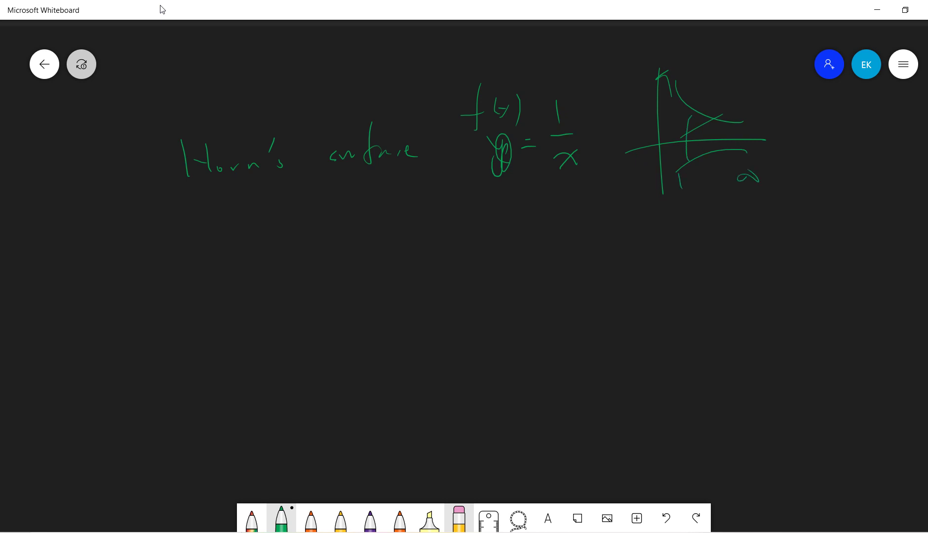
{"action": "mouse_move", "coordinate": [682, 113]}
{"action": "left_mouse_down"}
{"action": "mouse_move", "coordinate": [685, 146]}
{"action": "mouse_move", "coordinate": [735, 143]}
{"action": "mouse_move", "coordinate": [752, 126]}
{"action": "left_mouse_up"}
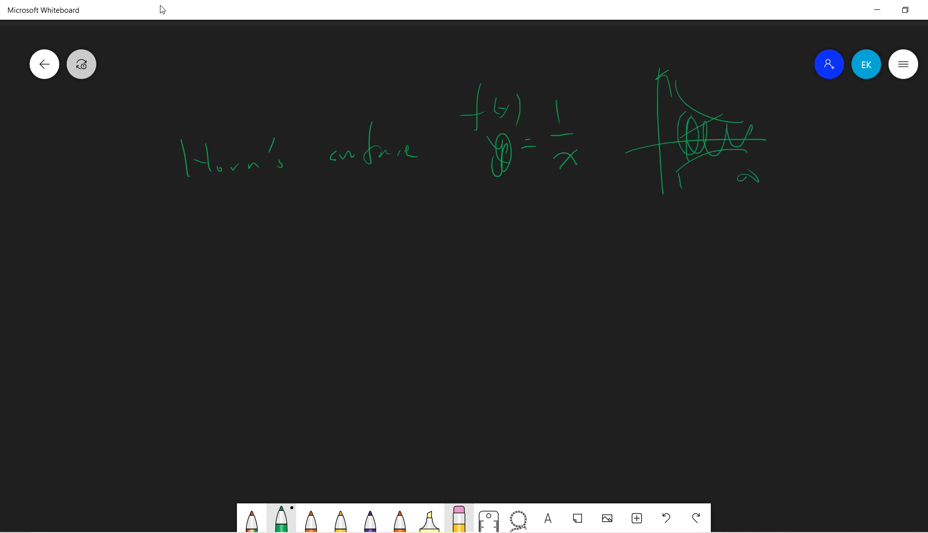
Step: Write "The claim is S" below the heading and label the sketched solid S with an arrow
{"action": "left_click_drag", "start_coordinate": [180, 248], "coordinate": [201, 246]}
{"action": "left_click_drag", "start_coordinate": [193, 250], "coordinate": [195, 262]}
{"action": "mouse_move", "coordinate": [207, 234]}
{"action": "left_mouse_down"}
{"action": "mouse_move", "coordinate": [208, 265]}
{"action": "mouse_move", "coordinate": [216, 264]}
{"action": "left_mouse_up"}
{"action": "left_click_drag", "start_coordinate": [222, 259], "coordinate": [295, 253]}
{"action": "left_click_drag", "start_coordinate": [301, 254], "coordinate": [317, 254]}
{"action": "left_click_drag", "start_coordinate": [366, 236], "coordinate": [374, 252]}
{"action": "mouse_move", "coordinate": [781, 72]}
{"action": "left_mouse_down"}
{"action": "mouse_move", "coordinate": [767, 87]}
{"action": "mouse_move", "coordinate": [770, 113]}
{"action": "left_mouse_up"}
{"action": "left_click_drag", "start_coordinate": [798, 96], "coordinate": [778, 133]}
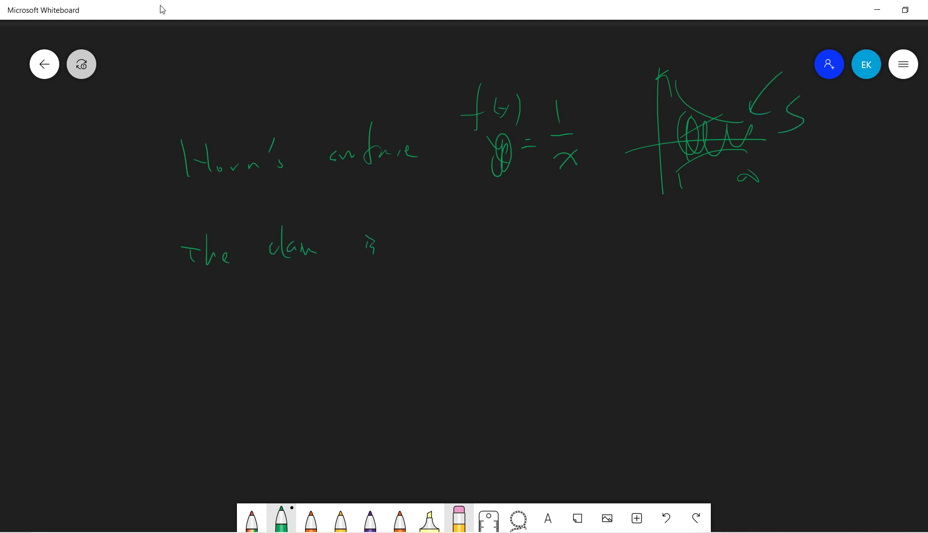
{"action": "left_click_drag", "start_coordinate": [470, 232], "coordinate": [449, 255]}
Step: Write the first part of the claim, vol(S) < ∞, beneath the claim line
{"action": "left_click_drag", "start_coordinate": [297, 330], "coordinate": [275, 347]}
{"action": "left_click_drag", "start_coordinate": [304, 307], "coordinate": [325, 311]}
{"action": "left_click_drag", "start_coordinate": [335, 325], "coordinate": [359, 330]}
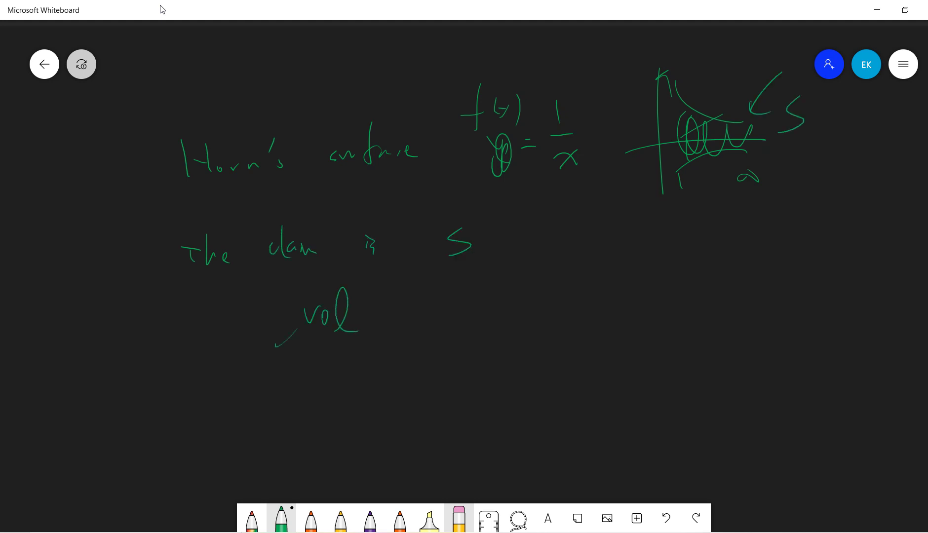
{"action": "left_click_drag", "start_coordinate": [385, 294], "coordinate": [412, 326]}
{"action": "mouse_move", "coordinate": [405, 304]}
{"action": "left_mouse_down"}
{"action": "mouse_move", "coordinate": [398, 324]}
{"action": "mouse_move", "coordinate": [419, 330]}
{"action": "left_mouse_up"}
{"action": "mouse_move", "coordinate": [487, 299]}
{"action": "left_mouse_down"}
{"action": "mouse_move", "coordinate": [470, 309]}
{"action": "mouse_move", "coordinate": [491, 316]}
{"action": "mouse_move", "coordinate": [547, 296]}
{"action": "left_mouse_up"}
Step: Write the second part of the claim, Area(S) = ∞, below the volume statement
{"action": "left_click_drag", "start_coordinate": [325, 387], "coordinate": [342, 389]}
{"action": "mouse_move", "coordinate": [332, 381]}
{"action": "left_mouse_down"}
{"action": "mouse_move", "coordinate": [374, 377]}
{"action": "mouse_move", "coordinate": [360, 373]}
{"action": "left_mouse_up"}
{"action": "mouse_move", "coordinate": [380, 374]}
{"action": "left_mouse_down"}
{"action": "mouse_move", "coordinate": [382, 387]}
{"action": "mouse_move", "coordinate": [409, 397]}
{"action": "left_mouse_up"}
{"action": "mouse_move", "coordinate": [418, 369]}
{"action": "left_mouse_down"}
{"action": "mouse_move", "coordinate": [410, 390]}
{"action": "mouse_move", "coordinate": [436, 395]}
{"action": "left_mouse_up"}
{"action": "left_click_drag", "start_coordinate": [450, 368], "coordinate": [479, 374]}
{"action": "left_click_drag", "start_coordinate": [531, 374], "coordinate": [528, 373]}
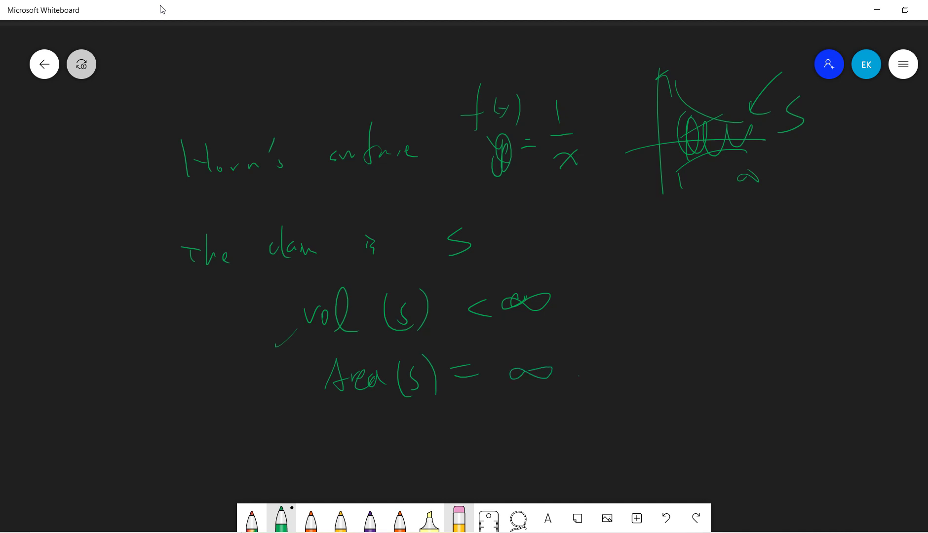
Step: Start proof item (1) below the graph by writing the volume V as π times the integral of 1/x² dx from 1 to ∞
{"action": "scroll", "coordinate": [492, 232], "scroll_direction": "down", "scroll_amount": 3}
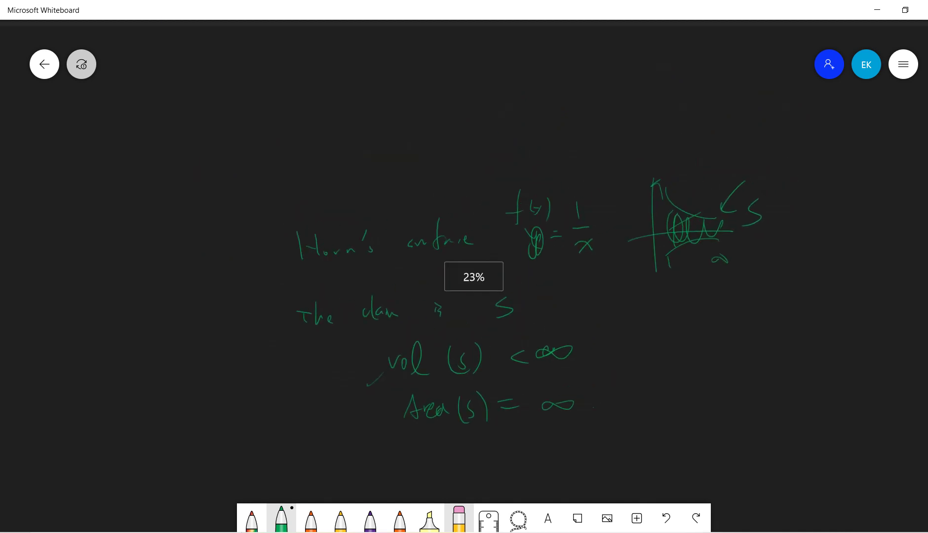
{"action": "left_click_drag", "start_coordinate": [528, 306], "coordinate": [479, 226]}
{"action": "left_click_drag", "start_coordinate": [595, 249], "coordinate": [590, 264]}
{"action": "mouse_move", "coordinate": [600, 251]}
{"action": "left_mouse_down"}
{"action": "mouse_move", "coordinate": [601, 260]}
{"action": "mouse_move", "coordinate": [653, 260]}
{"action": "mouse_move", "coordinate": [660, 249]}
{"action": "left_mouse_up"}
{"action": "left_click_drag", "start_coordinate": [690, 256], "coordinate": [690, 267]}
{"action": "left_click_drag", "start_coordinate": [721, 238], "coordinate": [721, 253]}
{"action": "mouse_move", "coordinate": [712, 256]}
{"action": "left_mouse_down"}
{"action": "mouse_move", "coordinate": [738, 254]}
{"action": "mouse_move", "coordinate": [733, 280]}
{"action": "left_mouse_up"}
{"action": "mouse_move", "coordinate": [737, 269]}
{"action": "left_mouse_down"}
{"action": "mouse_move", "coordinate": [723, 281]}
{"action": "mouse_move", "coordinate": [747, 270]}
{"action": "left_mouse_up"}
{"action": "left_click_drag", "start_coordinate": [759, 242], "coordinate": [759, 265]}
{"action": "mouse_move", "coordinate": [758, 257]}
{"action": "left_mouse_down"}
{"action": "mouse_move", "coordinate": [754, 265]}
{"action": "mouse_move", "coordinate": [774, 262]}
{"action": "left_mouse_up"}
{"action": "left_click_drag", "start_coordinate": [772, 254], "coordinate": [762, 265]}
{"action": "mouse_move", "coordinate": [693, 234]}
{"action": "left_mouse_down"}
{"action": "mouse_move", "coordinate": [679, 287]}
{"action": "mouse_move", "coordinate": [702, 288]}
{"action": "left_mouse_up"}
{"action": "left_click_drag", "start_coordinate": [713, 218], "coordinate": [712, 217]}
Step: Write the antiderivative (−1/x) evaluated from 1 to ∞ after the volume integral
{"action": "left_click_drag", "start_coordinate": [790, 261], "coordinate": [808, 260]}
{"action": "mouse_move", "coordinate": [810, 245]}
{"action": "left_mouse_down"}
{"action": "mouse_move", "coordinate": [812, 260]}
{"action": "mouse_move", "coordinate": [851, 267]}
{"action": "left_mouse_up"}
{"action": "left_click_drag", "start_coordinate": [846, 226], "coordinate": [835, 272]}
{"action": "left_click_drag", "start_coordinate": [859, 233], "coordinate": [860, 268]}
{"action": "left_click_drag", "start_coordinate": [868, 221], "coordinate": [874, 285]}
{"action": "left_click_drag", "start_coordinate": [891, 218], "coordinate": [878, 229]}
{"action": "left_click_drag", "start_coordinate": [882, 281], "coordinate": [882, 294]}
Step: Scribble out the stray symbol before the antiderivative, add equals signs beneath it, and write the volume result π
{"action": "left_click_drag", "start_coordinate": [795, 258], "coordinate": [804, 248]}
{"action": "left_click_drag", "start_coordinate": [784, 278], "coordinate": [800, 278]}
{"action": "mouse_move", "coordinate": [783, 285]}
{"action": "left_mouse_down"}
{"action": "mouse_move", "coordinate": [801, 284]}
{"action": "mouse_move", "coordinate": [799, 307]}
{"action": "left_mouse_up"}
{"action": "left_click_drag", "start_coordinate": [781, 318], "coordinate": [808, 315]}
{"action": "left_click_drag", "start_coordinate": [834, 301], "coordinate": [837, 328]}
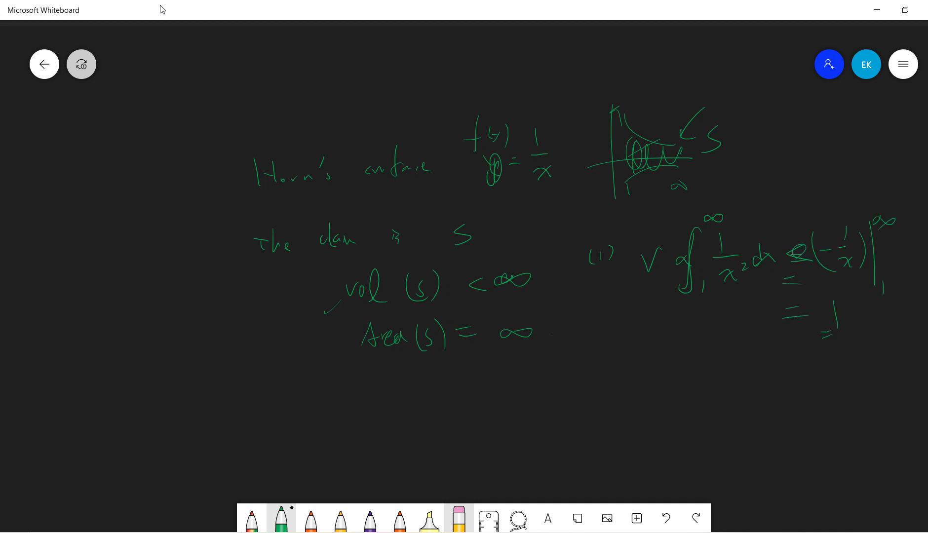
{"action": "left_click_drag", "start_coordinate": [827, 302], "coordinate": [857, 298]}
{"action": "left_click_drag", "start_coordinate": [847, 300], "coordinate": [849, 327]}
Step: Start proof item (2) below the volume calculation by writing the area A as an integral beginning with 1/x
{"action": "mouse_move", "coordinate": [595, 351]}
{"action": "left_mouse_down"}
{"action": "mouse_move", "coordinate": [594, 381]}
{"action": "mouse_move", "coordinate": [612, 371]}
{"action": "left_mouse_up"}
{"action": "mouse_move", "coordinate": [614, 358]}
{"action": "left_mouse_down"}
{"action": "mouse_move", "coordinate": [615, 388]}
{"action": "mouse_move", "coordinate": [646, 403]}
{"action": "left_mouse_up"}
{"action": "left_click_drag", "start_coordinate": [653, 383], "coordinate": [653, 405]}
{"action": "left_click_drag", "start_coordinate": [717, 364], "coordinate": [699, 436]}
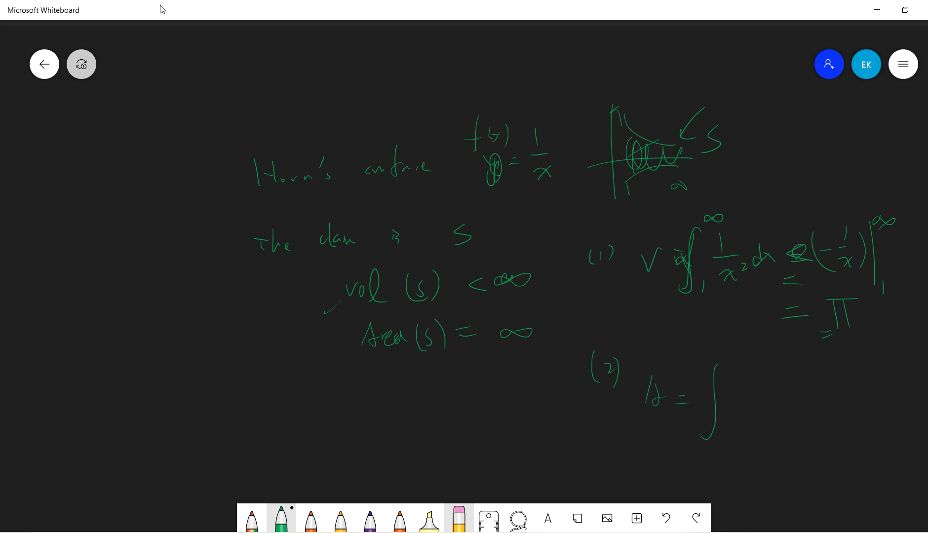
{"action": "left_click_drag", "start_coordinate": [738, 372], "coordinate": [749, 400]}
{"action": "left_click_drag", "start_coordinate": [735, 414], "coordinate": [746, 429]}
Step: Complete the area integral with the 2π factor, the root of 1 + (1/x²)², dx and the limits 1 to a
{"action": "mouse_move", "coordinate": [746, 414]}
{"action": "left_mouse_down"}
{"action": "mouse_move", "coordinate": [737, 429]}
{"action": "mouse_move", "coordinate": [839, 368]}
{"action": "left_mouse_up"}
{"action": "left_click_drag", "start_coordinate": [788, 397], "coordinate": [788, 408]}
{"action": "left_click_drag", "start_coordinate": [798, 396], "coordinate": [800, 414]}
{"action": "left_click_drag", "start_coordinate": [793, 406], "coordinate": [831, 399]}
{"action": "mouse_move", "coordinate": [814, 409]}
{"action": "left_mouse_down"}
{"action": "mouse_move", "coordinate": [829, 425]}
{"action": "mouse_move", "coordinate": [820, 426]}
{"action": "left_mouse_up"}
{"action": "left_click_drag", "start_coordinate": [832, 411], "coordinate": [842, 416]}
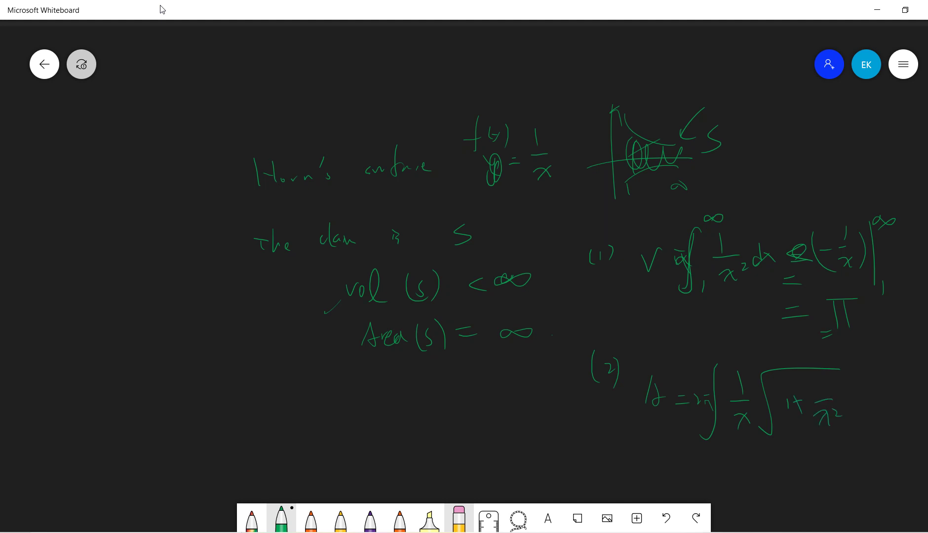
{"action": "left_click_drag", "start_coordinate": [821, 378], "coordinate": [814, 426]}
{"action": "mouse_move", "coordinate": [838, 393]}
{"action": "left_mouse_down"}
{"action": "mouse_move", "coordinate": [841, 429]}
{"action": "mouse_move", "coordinate": [850, 390]}
{"action": "left_mouse_up"}
{"action": "left_click_drag", "start_coordinate": [863, 382], "coordinate": [863, 404]}
{"action": "left_click_drag", "start_coordinate": [862, 403], "coordinate": [880, 406]}
{"action": "left_click_drag", "start_coordinate": [880, 399], "coordinate": [861, 419]}
{"action": "left_click_drag", "start_coordinate": [729, 355], "coordinate": [724, 373]}
Step: Write the lower bound for the area, ≥ 2π times the integral of 1/x dx from 1 to a
{"action": "mouse_move", "coordinate": [741, 472]}
{"action": "left_mouse_down"}
{"action": "mouse_move", "coordinate": [754, 471]}
{"action": "mouse_move", "coordinate": [761, 486]}
{"action": "left_mouse_up"}
{"action": "left_click_drag", "start_coordinate": [777, 475], "coordinate": [780, 478]}
{"action": "left_click_drag", "start_coordinate": [813, 447], "coordinate": [804, 503]}
{"action": "mouse_move", "coordinate": [823, 485]}
{"action": "left_mouse_down"}
{"action": "mouse_move", "coordinate": [843, 485]}
{"action": "mouse_move", "coordinate": [842, 503]}
{"action": "left_mouse_up"}
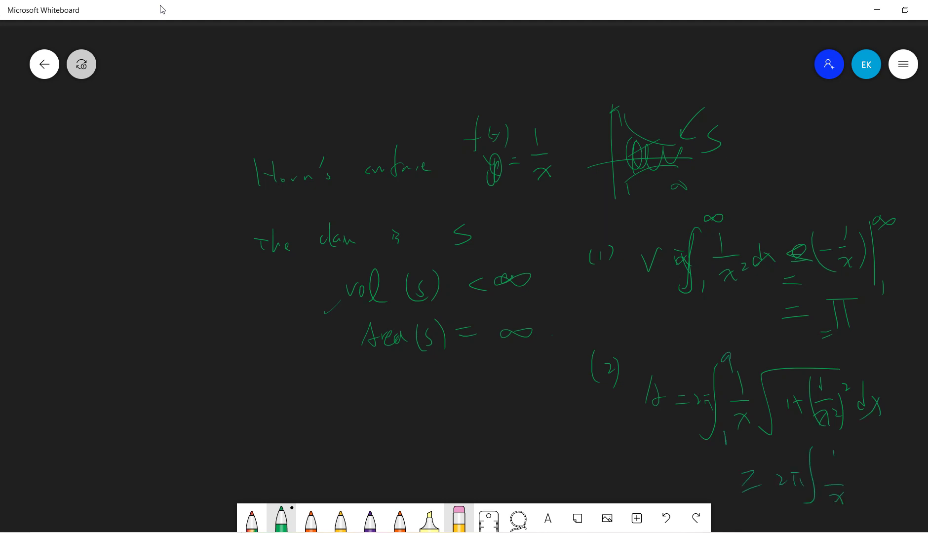
{"action": "mouse_move", "coordinate": [835, 455]}
{"action": "left_mouse_down"}
{"action": "mouse_move", "coordinate": [837, 477]}
{"action": "mouse_move", "coordinate": [850, 489]}
{"action": "left_mouse_up"}
{"action": "left_click_drag", "start_coordinate": [850, 483], "coordinate": [846, 489]}
{"action": "mouse_move", "coordinate": [856, 477]}
{"action": "left_mouse_down"}
{"action": "mouse_move", "coordinate": [867, 491]}
{"action": "mouse_move", "coordinate": [847, 500]}
{"action": "left_mouse_up"}
{"action": "left_click_drag", "start_coordinate": [810, 502], "coordinate": [812, 515]}
{"action": "left_click_drag", "start_coordinate": [816, 452], "coordinate": [823, 466]}
Step: Evaluate the bound by writing = 2π ln a → ∞, with a → ∞ beneath it
{"action": "scroll", "coordinate": [464, 266], "scroll_direction": "down", "scroll_amount": 3}
{"action": "left_click_drag", "start_coordinate": [709, 400], "coordinate": [732, 408]}
{"action": "left_click_drag", "start_coordinate": [750, 409], "coordinate": [758, 416]}
{"action": "mouse_move", "coordinate": [755, 407]}
{"action": "left_mouse_down"}
{"action": "mouse_move", "coordinate": [776, 406]}
{"action": "mouse_move", "coordinate": [770, 420]}
{"action": "left_mouse_up"}
{"action": "mouse_move", "coordinate": [794, 384]}
{"action": "left_mouse_down"}
{"action": "mouse_move", "coordinate": [790, 424]}
{"action": "mouse_move", "coordinate": [837, 417]}
{"action": "left_mouse_up"}
{"action": "mouse_move", "coordinate": [843, 405]}
{"action": "left_mouse_down"}
{"action": "mouse_move", "coordinate": [863, 404]}
{"action": "mouse_move", "coordinate": [864, 416]}
{"action": "left_mouse_up"}
{"action": "left_click_drag", "start_coordinate": [874, 407], "coordinate": [894, 404]}
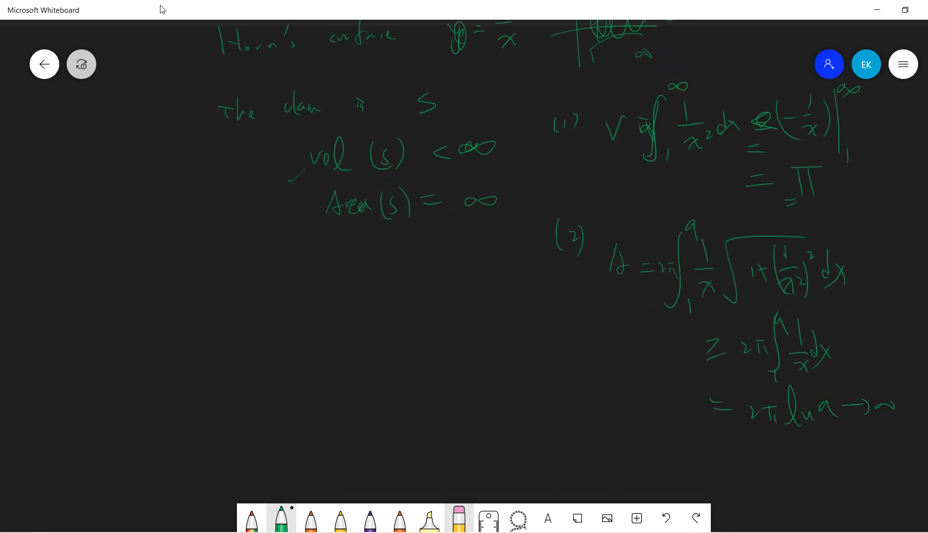
{"action": "left_click_drag", "start_coordinate": [820, 445], "coordinate": [817, 456]}
{"action": "left_click_drag", "start_coordinate": [822, 446], "coordinate": [853, 447]}
{"action": "mouse_move", "coordinate": [866, 444]}
{"action": "left_mouse_down"}
{"action": "mouse_move", "coordinate": [870, 453]}
{"action": "mouse_move", "coordinate": [885, 443]}
{"action": "left_mouse_up"}
Step: Write an underlined "Thm" heading in the blank area below the proof
{"action": "left_click_drag", "start_coordinate": [592, 380], "coordinate": [363, 30]}
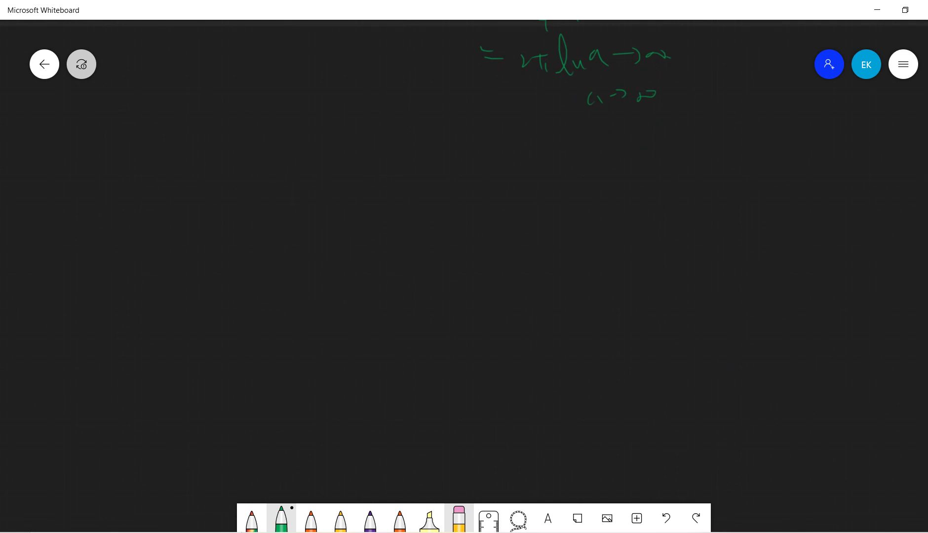
{"action": "mouse_move", "coordinate": [375, 98]}
{"action": "left_mouse_down"}
{"action": "mouse_move", "coordinate": [438, 216]}
{"action": "mouse_move", "coordinate": [493, 461]}
{"action": "mouse_move", "coordinate": [516, 73]}
{"action": "mouse_move", "coordinate": [515, 101]}
{"action": "left_mouse_up"}
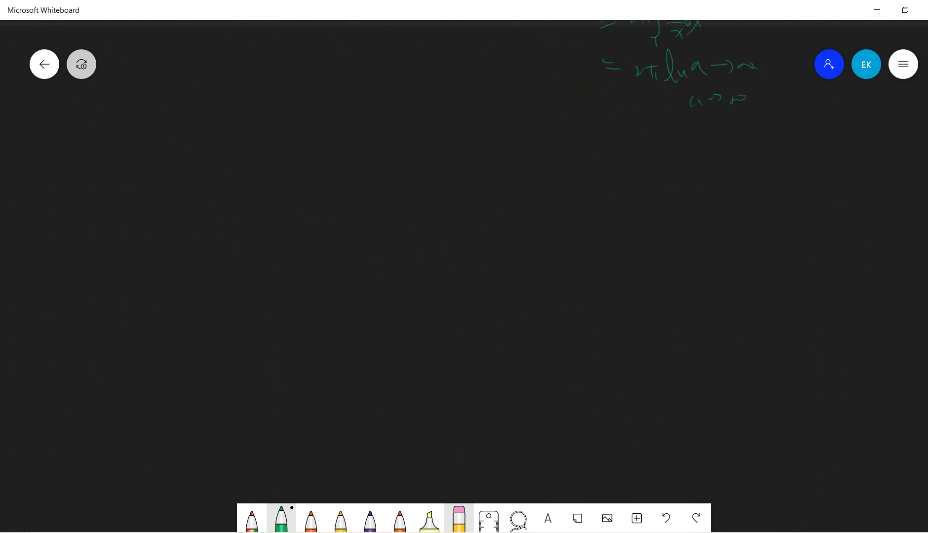
{"action": "left_click_drag", "start_coordinate": [141, 156], "coordinate": [168, 158]}
{"action": "left_click_drag", "start_coordinate": [154, 167], "coordinate": [162, 182]}
{"action": "left_click_drag", "start_coordinate": [175, 140], "coordinate": [187, 173]}
{"action": "left_click_drag", "start_coordinate": [199, 167], "coordinate": [215, 175]}
{"action": "left_click_drag", "start_coordinate": [148, 195], "coordinate": [246, 187]}
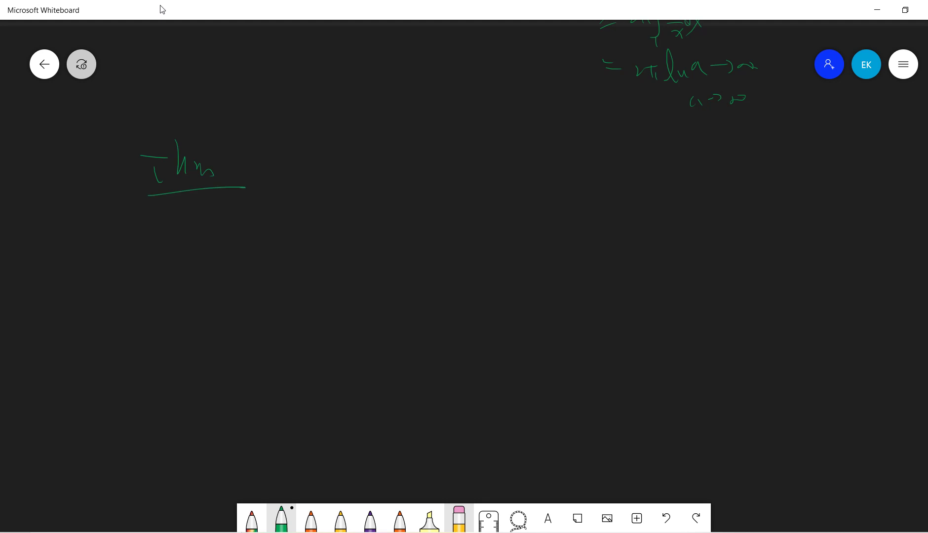
Step: Write the function definition f: [1, ∞) → [0, ∞) beside the theorem heading
{"action": "mouse_move", "coordinate": [320, 155]}
{"action": "left_mouse_down"}
{"action": "mouse_move", "coordinate": [309, 195]}
{"action": "mouse_move", "coordinate": [340, 178]}
{"action": "left_mouse_up"}
{"action": "mouse_move", "coordinate": [362, 156]}
{"action": "left_mouse_down"}
{"action": "mouse_move", "coordinate": [362, 190]}
{"action": "mouse_move", "coordinate": [408, 174]}
{"action": "mouse_move", "coordinate": [412, 191]}
{"action": "mouse_move", "coordinate": [463, 166]}
{"action": "left_mouse_up"}
{"action": "mouse_move", "coordinate": [453, 161]}
{"action": "left_mouse_down"}
{"action": "mouse_move", "coordinate": [459, 180]}
{"action": "mouse_move", "coordinate": [490, 185]}
{"action": "mouse_move", "coordinate": [547, 168]}
{"action": "mouse_move", "coordinate": [546, 187]}
{"action": "left_mouse_up"}
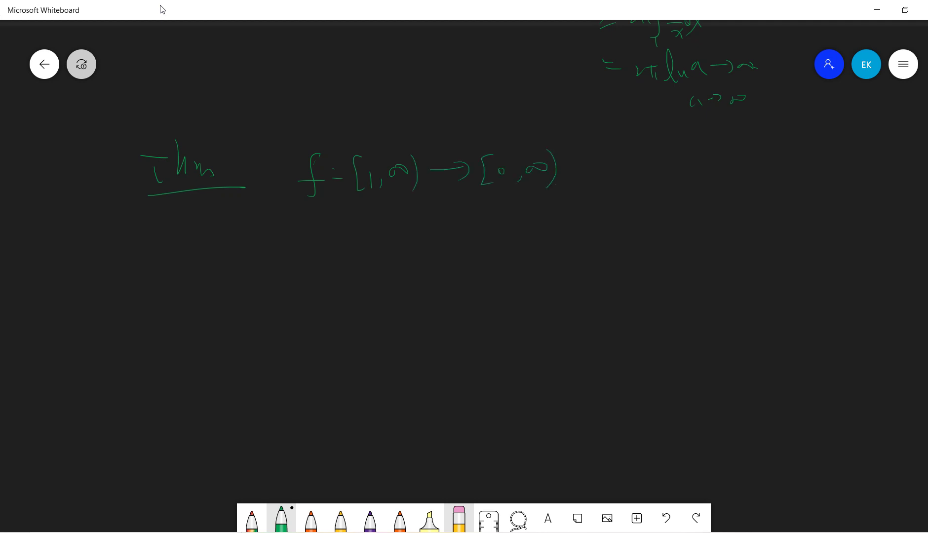
Step: Sketch axes beside the function definition with a wavy curve labelled f(x) and a vertical line down to the horizontal axis
{"action": "left_click_drag", "start_coordinate": [662, 159], "coordinate": [661, 269]}
{"action": "left_click_drag", "start_coordinate": [655, 182], "coordinate": [677, 184]}
{"action": "left_click_drag", "start_coordinate": [629, 223], "coordinate": [769, 229]}
{"action": "left_click_drag", "start_coordinate": [766, 226], "coordinate": [763, 243]}
{"action": "mouse_move", "coordinate": [695, 168]}
{"action": "left_mouse_down"}
{"action": "mouse_move", "coordinate": [811, 202]}
{"action": "mouse_move", "coordinate": [824, 220]}
{"action": "left_mouse_up"}
{"action": "left_click_drag", "start_coordinate": [815, 206], "coordinate": [835, 206]}
{"action": "mouse_move", "coordinate": [841, 202]}
{"action": "left_mouse_down"}
{"action": "mouse_move", "coordinate": [839, 213]}
{"action": "mouse_move", "coordinate": [852, 204]}
{"action": "left_mouse_up"}
{"action": "left_click_drag", "start_coordinate": [859, 200], "coordinate": [854, 229]}
{"action": "left_click_drag", "start_coordinate": [714, 182], "coordinate": [712, 233]}
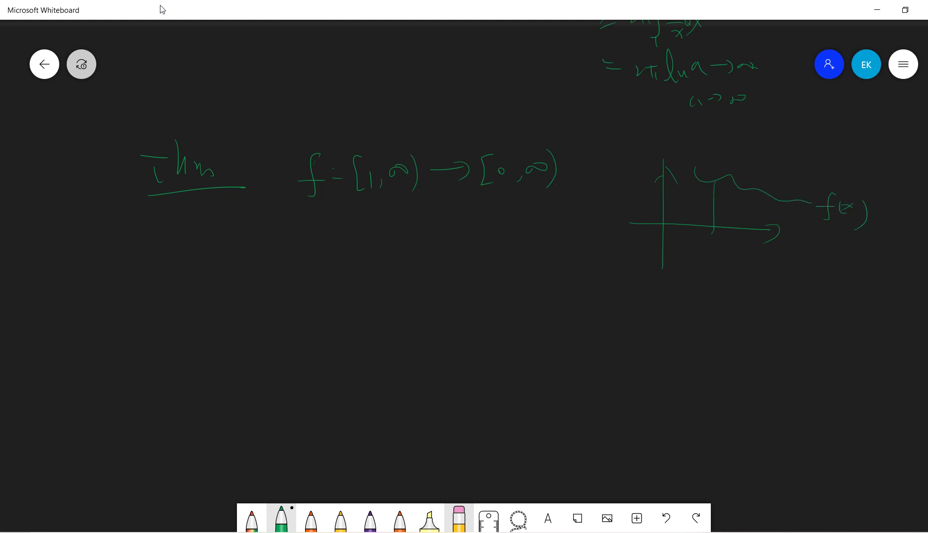
Step: Draw a coil around the horizontal axis under the curve and write "contin" with a small arrow above it beneath the function definition
{"action": "left_click_drag", "start_coordinate": [729, 200], "coordinate": [822, 221]}
{"action": "left_click_drag", "start_coordinate": [290, 227], "coordinate": [315, 220]}
{"action": "left_click_drag", "start_coordinate": [288, 250], "coordinate": [286, 260]}
{"action": "left_click_drag", "start_coordinate": [296, 254], "coordinate": [345, 255]}
Step: Write the condition "f' exists" beside "contin"
{"action": "mouse_move", "coordinate": [391, 237]}
{"action": "left_mouse_down"}
{"action": "mouse_move", "coordinate": [381, 258]}
{"action": "mouse_move", "coordinate": [393, 247]}
{"action": "left_mouse_up"}
{"action": "mouse_move", "coordinate": [399, 247]}
{"action": "left_mouse_down"}
{"action": "mouse_move", "coordinate": [408, 230]}
{"action": "mouse_move", "coordinate": [436, 241]}
{"action": "left_mouse_up"}
{"action": "mouse_move", "coordinate": [438, 248]}
{"action": "left_mouse_down"}
{"action": "mouse_move", "coordinate": [451, 237]}
{"action": "mouse_move", "coordinate": [452, 250]}
{"action": "left_mouse_up"}
{"action": "mouse_move", "coordinate": [459, 247]}
{"action": "left_mouse_down"}
{"action": "mouse_move", "coordinate": [467, 233]}
{"action": "mouse_move", "coordinate": [473, 246]}
{"action": "left_mouse_up"}
{"action": "left_click_drag", "start_coordinate": [478, 226], "coordinate": [475, 247]}
{"action": "left_click_drag", "start_coordinate": [469, 236], "coordinate": [486, 234]}
{"action": "left_click_drag", "start_coordinate": [492, 240], "coordinate": [496, 238]}
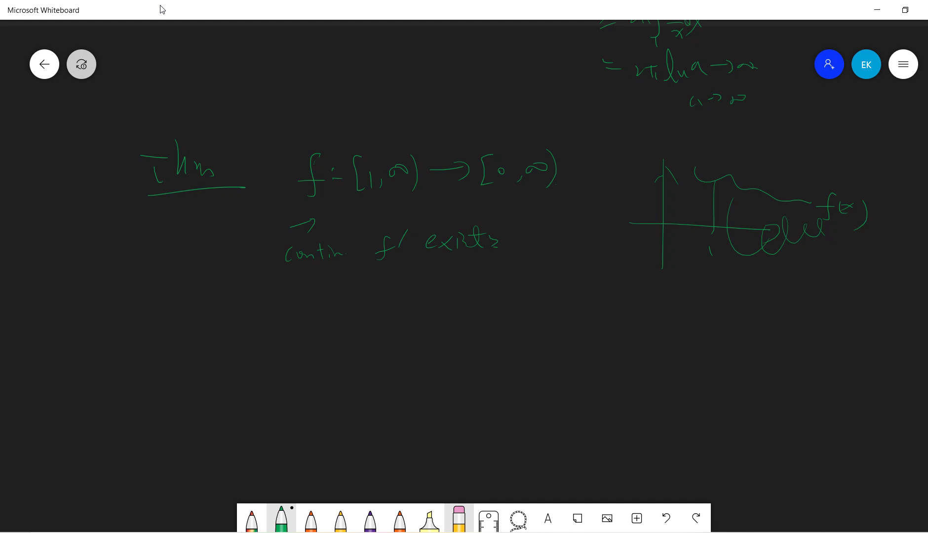
Step: Write "Then if" below the conditions and scribble out the two false starts of "Vol" beside it
{"action": "left_click_drag", "start_coordinate": [183, 316], "coordinate": [200, 317]}
{"action": "left_click_drag", "start_coordinate": [189, 324], "coordinate": [190, 332]}
{"action": "left_click_drag", "start_coordinate": [208, 293], "coordinate": [216, 327]}
{"action": "left_click_drag", "start_coordinate": [219, 324], "coordinate": [241, 329]}
{"action": "left_click_drag", "start_coordinate": [303, 321], "coordinate": [316, 321]}
{"action": "left_click_drag", "start_coordinate": [332, 328], "coordinate": [331, 330]}
{"action": "left_click_drag", "start_coordinate": [265, 329], "coordinate": [267, 375]}
{"action": "left_click_drag", "start_coordinate": [256, 356], "coordinate": [278, 354]}
{"action": "left_click_drag", "start_coordinate": [323, 322], "coordinate": [316, 339]}
{"action": "mouse_move", "coordinate": [319, 331]}
{"action": "left_mouse_down"}
{"action": "mouse_move", "coordinate": [365, 353]}
{"action": "mouse_move", "coordinate": [376, 339]}
{"action": "left_mouse_up"}
{"action": "mouse_move", "coordinate": [385, 345]}
{"action": "left_mouse_down"}
{"action": "mouse_move", "coordinate": [388, 359]}
{"action": "mouse_move", "coordinate": [401, 338]}
{"action": "left_mouse_up"}
Step: Write the hypothesis "Area(S) < ∞," after the scribbled-out words
{"action": "mouse_move", "coordinate": [429, 356]}
{"action": "left_mouse_down"}
{"action": "mouse_move", "coordinate": [465, 342]}
{"action": "mouse_move", "coordinate": [481, 358]}
{"action": "left_mouse_up"}
{"action": "left_click_drag", "start_coordinate": [481, 351], "coordinate": [494, 358]}
{"action": "left_click_drag", "start_coordinate": [513, 316], "coordinate": [519, 369]}
{"action": "left_click_drag", "start_coordinate": [540, 330], "coordinate": [532, 355]}
{"action": "left_click_drag", "start_coordinate": [554, 317], "coordinate": [557, 366]}
{"action": "mouse_move", "coordinate": [611, 331]}
{"action": "left_mouse_down"}
{"action": "mouse_move", "coordinate": [612, 345]}
{"action": "mouse_move", "coordinate": [639, 336]}
{"action": "left_mouse_up"}
{"action": "left_click_drag", "start_coordinate": [652, 349], "coordinate": [649, 356]}
Step: Complete the theorem with → Vol(S) < ∞ and underline the whole statement
{"action": "left_click_drag", "start_coordinate": [699, 322], "coordinate": [714, 331]}
{"action": "left_click_drag", "start_coordinate": [722, 336], "coordinate": [720, 337]}
{"action": "left_click_drag", "start_coordinate": [744, 302], "coordinate": [735, 351]}
{"action": "left_click_drag", "start_coordinate": [762, 303], "coordinate": [755, 351]}
{"action": "mouse_move", "coordinate": [774, 309]}
{"action": "left_mouse_down"}
{"action": "mouse_move", "coordinate": [778, 361]}
{"action": "mouse_move", "coordinate": [771, 339]}
{"action": "mouse_move", "coordinate": [796, 354]}
{"action": "left_mouse_up"}
{"action": "mouse_move", "coordinate": [650, 337]}
{"action": "left_mouse_down"}
{"action": "mouse_move", "coordinate": [675, 336]}
{"action": "mouse_move", "coordinate": [670, 343]}
{"action": "left_mouse_up"}
{"action": "mouse_move", "coordinate": [833, 337]}
{"action": "left_mouse_down"}
{"action": "mouse_move", "coordinate": [847, 331]}
{"action": "mouse_move", "coordinate": [857, 346]}
{"action": "left_mouse_up"}
{"action": "left_click_drag", "start_coordinate": [862, 335], "coordinate": [888, 336]}
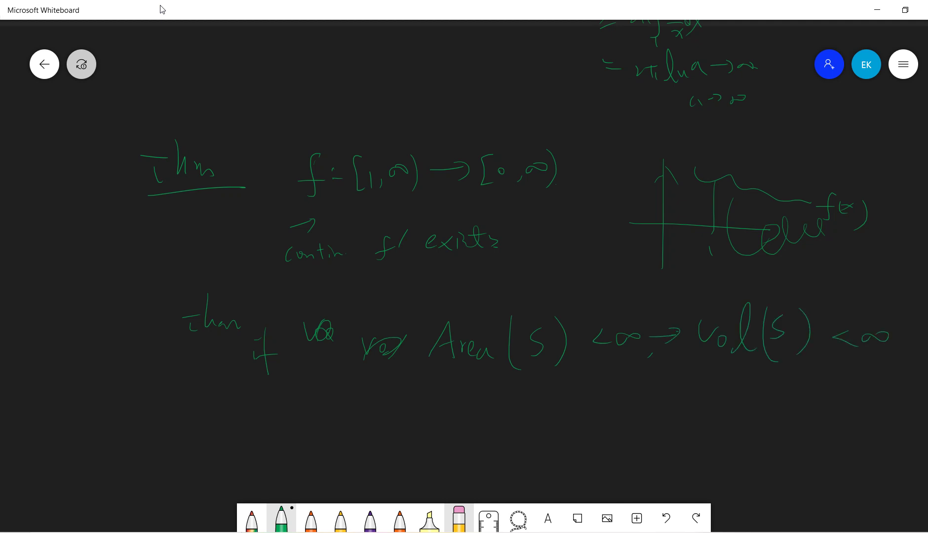
{"action": "left_click_drag", "start_coordinate": [322, 394], "coordinate": [879, 378]}
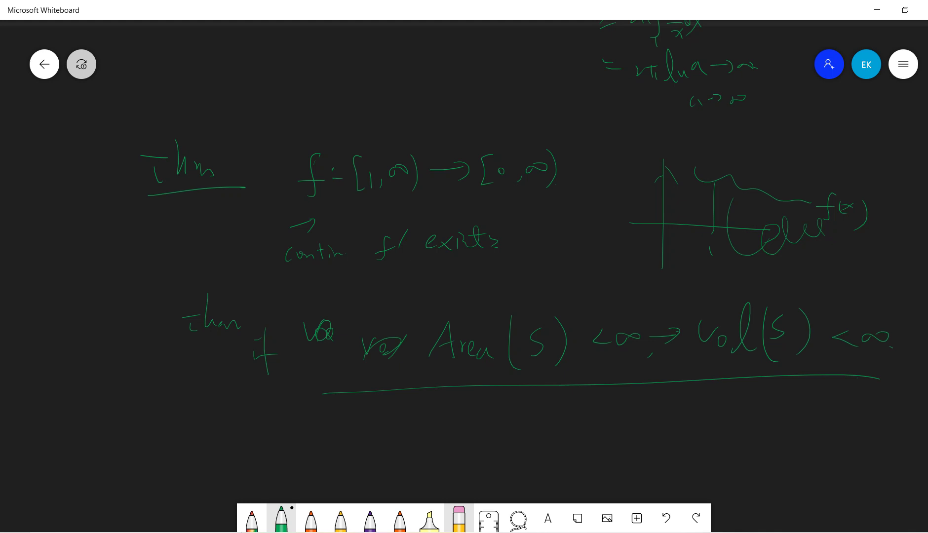
Step: Write an underlined "Pf" in green in the blank area below the theorem statement
{"action": "scroll", "coordinate": [464, 267], "scroll_direction": "down", "scroll_amount": 2}
{"action": "scroll", "coordinate": [463, 267], "scroll_direction": "right", "scroll_amount": 3}
{"action": "scroll", "coordinate": [464, 267], "scroll_direction": "down", "scroll_amount": 3}
{"action": "scroll", "coordinate": [464, 266], "scroll_direction": "down", "scroll_amount": 2}
{"action": "scroll", "coordinate": [464, 267], "scroll_direction": "left", "scroll_amount": 1}
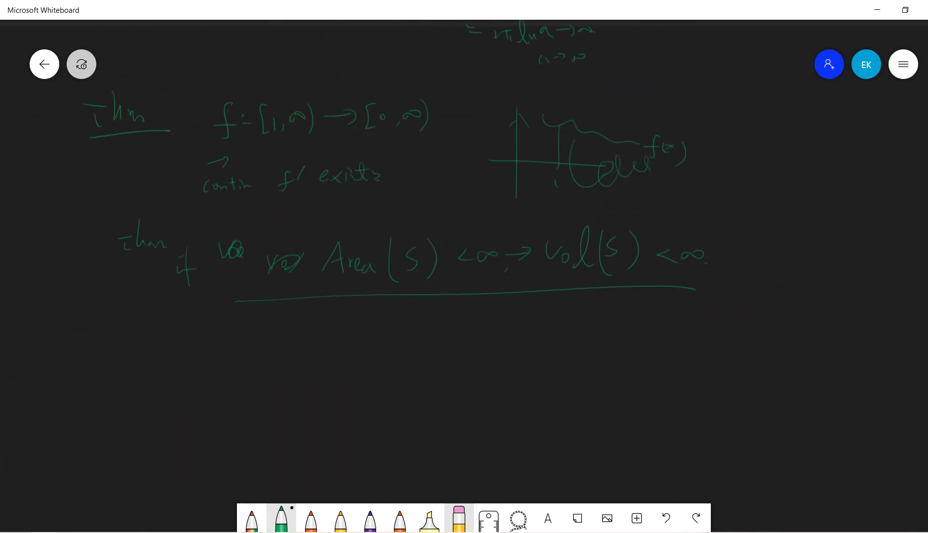
{"action": "scroll", "coordinate": [464, 266], "scroll_direction": "down", "scroll_amount": 2}
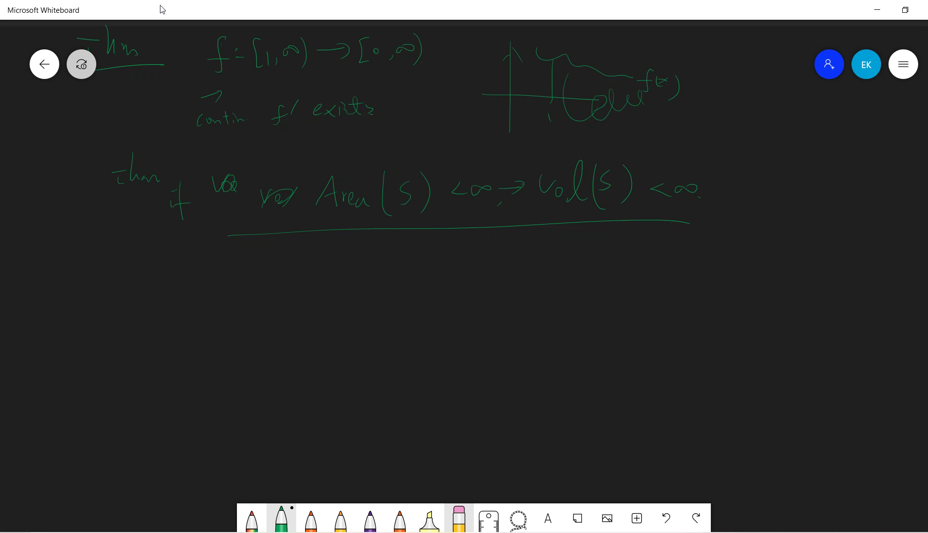
{"action": "mouse_move", "coordinate": [196, 249]}
{"action": "left_mouse_down"}
{"action": "mouse_move", "coordinate": [195, 278]}
{"action": "mouse_move", "coordinate": [200, 264]}
{"action": "left_mouse_up"}
{"action": "mouse_move", "coordinate": [220, 243]}
{"action": "left_mouse_down"}
{"action": "mouse_move", "coordinate": [210, 276]}
{"action": "mouse_move", "coordinate": [236, 273]}
{"action": "left_mouse_up"}
Step: Write "f should be bounded" beside "Pf" with the yellow pen and underline it
{"action": "left_click", "coordinate": [340, 518]}
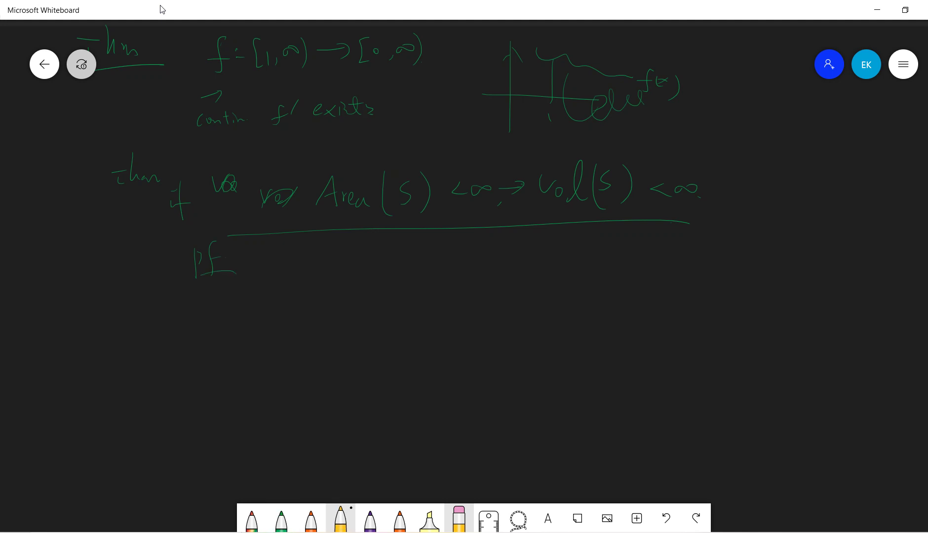
{"action": "left_click_drag", "start_coordinate": [303, 238], "coordinate": [288, 276]}
{"action": "left_click_drag", "start_coordinate": [280, 257], "coordinate": [338, 265]}
{"action": "left_click_drag", "start_coordinate": [354, 251], "coordinate": [373, 256]}
{"action": "left_click_drag", "start_coordinate": [386, 252], "coordinate": [395, 256]}
{"action": "mouse_move", "coordinate": [404, 233]}
{"action": "left_mouse_down"}
{"action": "mouse_move", "coordinate": [403, 249]}
{"action": "mouse_move", "coordinate": [427, 258]}
{"action": "mouse_move", "coordinate": [487, 256]}
{"action": "left_mouse_up"}
{"action": "mouse_move", "coordinate": [538, 241]}
{"action": "left_mouse_down"}
{"action": "mouse_move", "coordinate": [543, 258]}
{"action": "mouse_move", "coordinate": [556, 256]}
{"action": "left_mouse_up"}
{"action": "left_click_drag", "start_coordinate": [561, 251], "coordinate": [608, 256]}
{"action": "left_click_drag", "start_coordinate": [615, 230], "coordinate": [615, 260]}
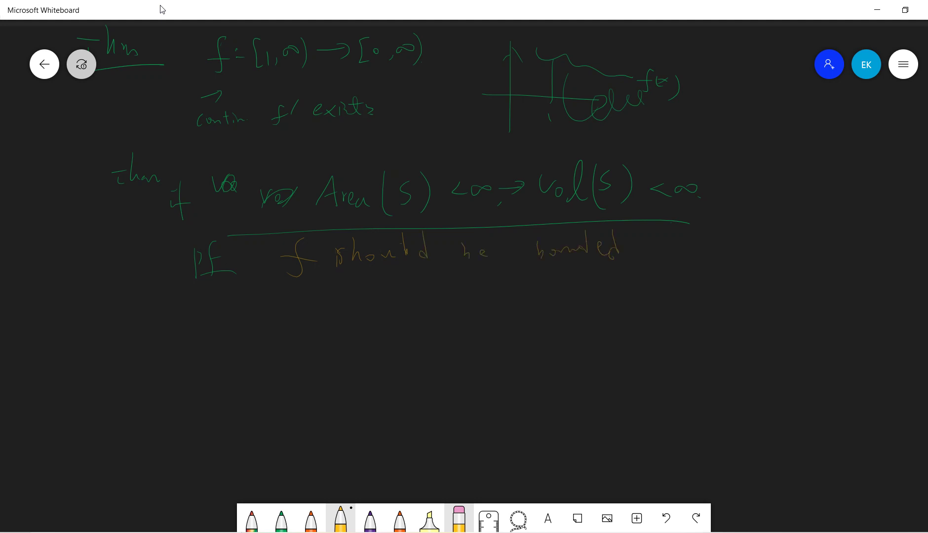
{"action": "left_click_drag", "start_coordinate": [316, 286], "coordinate": [642, 264]}
Step: Write the bound f ≤ M to the right of the boundedness claim
{"action": "left_click_drag", "start_coordinate": [745, 216], "coordinate": [739, 260]}
{"action": "left_click_drag", "start_coordinate": [724, 242], "coordinate": [775, 241]}
{"action": "left_click_drag", "start_coordinate": [765, 250], "coordinate": [780, 247]}
{"action": "mouse_move", "coordinate": [788, 255]}
{"action": "left_mouse_down"}
{"action": "mouse_move", "coordinate": [790, 221]}
{"action": "mouse_move", "coordinate": [821, 250]}
{"action": "left_mouse_up"}
{"action": "left_click", "coordinate": [830, 246]}
Step: Add ∀ x ∈ [1, ∞) beneath the bound, and emphasise f with circles and Area(S) with underlines
{"action": "mouse_move", "coordinate": [711, 274]}
{"action": "left_mouse_down"}
{"action": "mouse_move", "coordinate": [715, 293]}
{"action": "mouse_move", "coordinate": [730, 272]}
{"action": "left_mouse_up"}
{"action": "left_click_drag", "start_coordinate": [714, 284], "coordinate": [777, 291]}
{"action": "mouse_move", "coordinate": [777, 277]}
{"action": "left_mouse_down"}
{"action": "mouse_move", "coordinate": [765, 292]}
{"action": "mouse_move", "coordinate": [804, 288]}
{"action": "left_mouse_up"}
{"action": "left_click_drag", "start_coordinate": [792, 282], "coordinate": [801, 283]}
{"action": "mouse_move", "coordinate": [817, 267]}
{"action": "left_mouse_down"}
{"action": "mouse_move", "coordinate": [818, 289]}
{"action": "mouse_move", "coordinate": [861, 274]}
{"action": "left_mouse_up"}
{"action": "left_click_drag", "start_coordinate": [864, 262], "coordinate": [867, 289]}
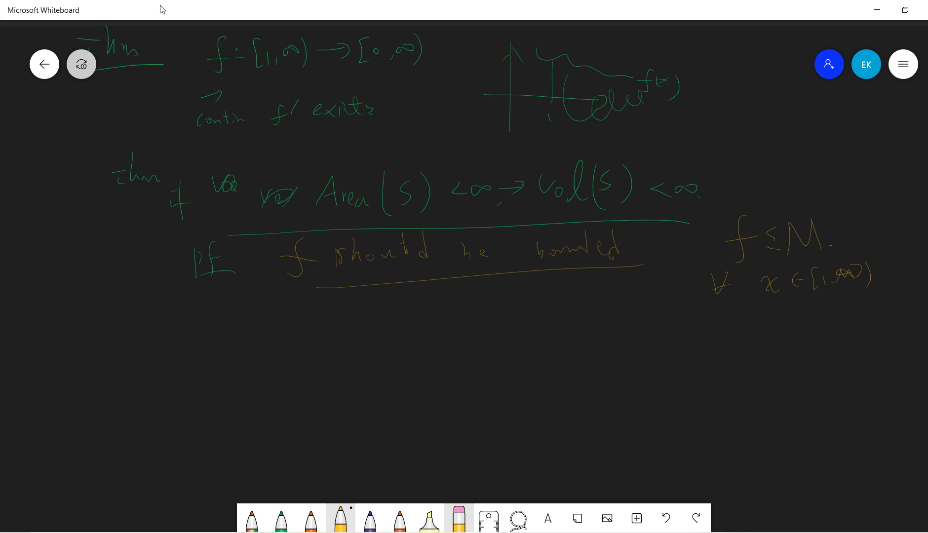
{"action": "mouse_move", "coordinate": [316, 295]}
{"action": "left_mouse_down"}
{"action": "mouse_move", "coordinate": [321, 225]}
{"action": "mouse_move", "coordinate": [279, 247]}
{"action": "mouse_move", "coordinate": [296, 230]}
{"action": "mouse_move", "coordinate": [326, 256]}
{"action": "mouse_move", "coordinate": [431, 218]}
{"action": "left_mouse_up"}
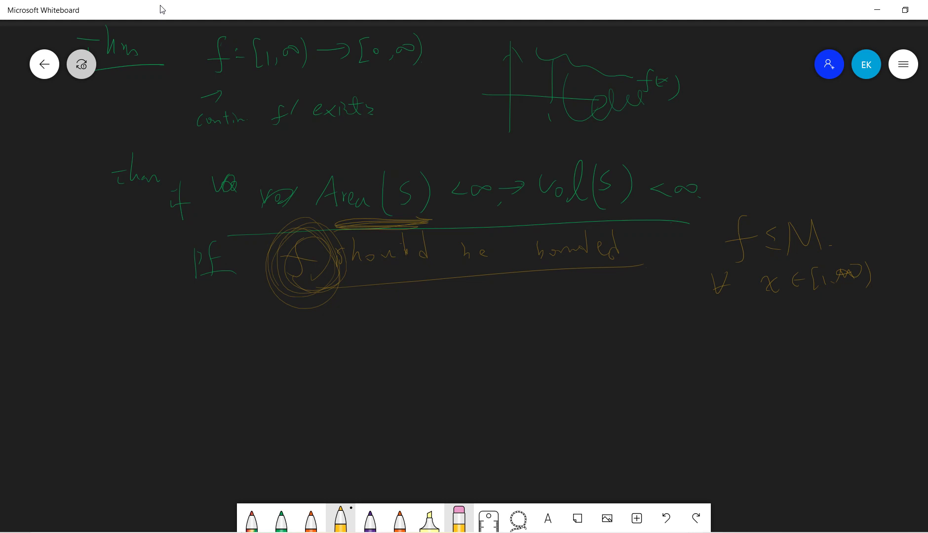
Step: Note around the bound that as x → ∞, f(x) can not be ∞, and underline x ∈ [1, ∞)
{"action": "left_click_drag", "start_coordinate": [730, 165], "coordinate": [740, 177]}
{"action": "mouse_move", "coordinate": [751, 169]}
{"action": "left_mouse_down"}
{"action": "mouse_move", "coordinate": [796, 161]}
{"action": "mouse_move", "coordinate": [762, 212]}
{"action": "left_mouse_up"}
{"action": "mouse_move", "coordinate": [791, 186]}
{"action": "left_mouse_down"}
{"action": "mouse_move", "coordinate": [787, 205]}
{"action": "mouse_move", "coordinate": [802, 202]}
{"action": "left_mouse_up"}
{"action": "mouse_move", "coordinate": [807, 189]}
{"action": "left_mouse_down"}
{"action": "mouse_move", "coordinate": [809, 209]}
{"action": "mouse_move", "coordinate": [841, 201]}
{"action": "left_mouse_up"}
{"action": "left_click_drag", "start_coordinate": [849, 190], "coordinate": [848, 203]}
{"action": "mouse_move", "coordinate": [842, 196]}
{"action": "left_mouse_down"}
{"action": "mouse_move", "coordinate": [856, 195]}
{"action": "mouse_move", "coordinate": [850, 217]}
{"action": "left_mouse_up"}
{"action": "left_click_drag", "start_coordinate": [857, 210], "coordinate": [856, 223]}
{"action": "mouse_move", "coordinate": [852, 218]}
{"action": "left_mouse_down"}
{"action": "mouse_move", "coordinate": [862, 216]}
{"action": "mouse_move", "coordinate": [846, 240]}
{"action": "left_mouse_up"}
{"action": "left_click_drag", "start_coordinate": [851, 240], "coordinate": [874, 228]}
{"action": "left_click_drag", "start_coordinate": [872, 235], "coordinate": [881, 235]}
{"action": "left_click_drag", "start_coordinate": [751, 296], "coordinate": [839, 302]}
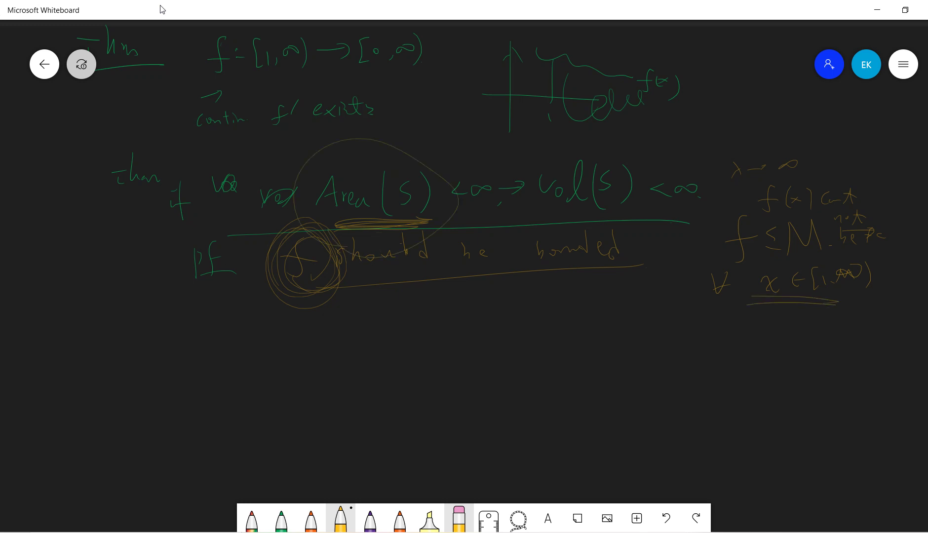
Step: Start the volume formula V = π∫ from 1 to ∞ of f below the boundedness claim
{"action": "mouse_move", "coordinate": [188, 379]}
{"action": "left_mouse_down"}
{"action": "mouse_move", "coordinate": [206, 417]}
{"action": "mouse_move", "coordinate": [213, 380]}
{"action": "left_mouse_up"}
{"action": "scroll", "coordinate": [464, 266], "scroll_direction": "down", "scroll_amount": 3}
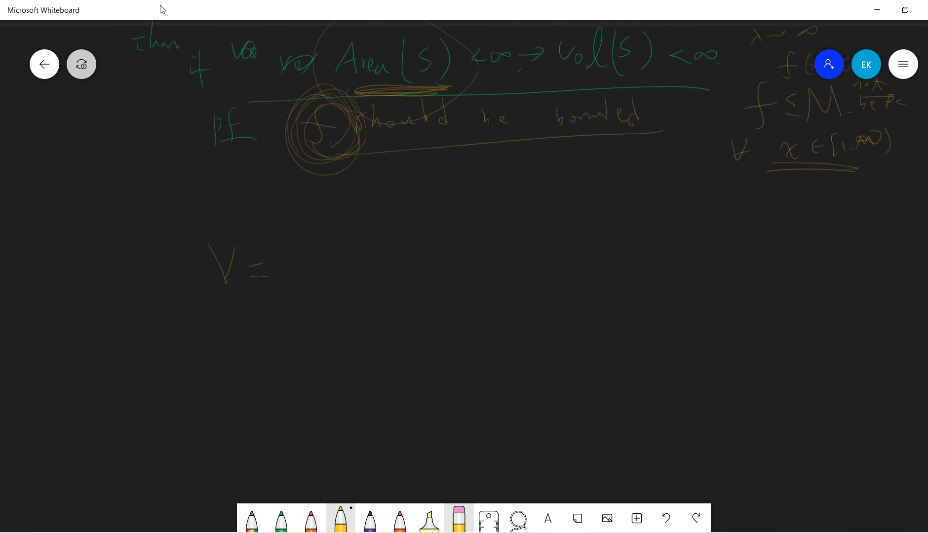
{"action": "mouse_move", "coordinate": [289, 246]}
{"action": "left_mouse_down"}
{"action": "mouse_move", "coordinate": [306, 242]}
{"action": "mouse_move", "coordinate": [299, 267]}
{"action": "left_mouse_up"}
{"action": "left_click_drag", "start_coordinate": [304, 249], "coordinate": [307, 272]}
{"action": "mouse_move", "coordinate": [341, 213]}
{"action": "left_mouse_down"}
{"action": "mouse_move", "coordinate": [338, 295]}
{"action": "mouse_move", "coordinate": [324, 300]}
{"action": "left_mouse_up"}
{"action": "left_click_drag", "start_coordinate": [406, 230], "coordinate": [400, 279]}
{"action": "left_click_drag", "start_coordinate": [393, 257], "coordinate": [399, 256]}
{"action": "left_click_drag", "start_coordinate": [347, 221], "coordinate": [367, 216]}
Step: Complete the volume integrand as f²(x) dx
{"action": "mouse_move", "coordinate": [432, 238]}
{"action": "left_mouse_down"}
{"action": "mouse_move", "coordinate": [428, 270]}
{"action": "mouse_move", "coordinate": [457, 258]}
{"action": "left_mouse_up"}
{"action": "left_click_drag", "start_coordinate": [448, 246], "coordinate": [440, 266]}
{"action": "left_click_drag", "start_coordinate": [465, 234], "coordinate": [467, 272]}
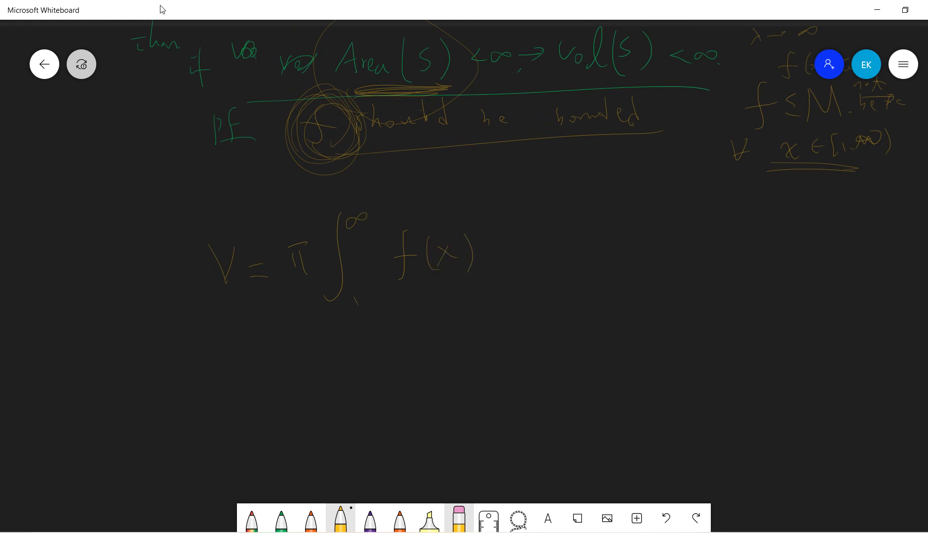
{"action": "left_click_drag", "start_coordinate": [413, 218], "coordinate": [432, 225]}
{"action": "left_click_drag", "start_coordinate": [512, 227], "coordinate": [512, 257]}
{"action": "left_click_drag", "start_coordinate": [518, 241], "coordinate": [533, 265]}
{"action": "left_click_drag", "start_coordinate": [531, 243], "coordinate": [524, 262]}
Step: Begin the next line under the volume formula with ≤ π∫ from 1 to ∞ of f
{"action": "left_click_drag", "start_coordinate": [315, 347], "coordinate": [314, 360]}
{"action": "left_click_drag", "start_coordinate": [297, 372], "coordinate": [324, 375]}
{"action": "left_click_drag", "start_coordinate": [365, 347], "coordinate": [384, 346]}
{"action": "mouse_move", "coordinate": [369, 351]}
{"action": "left_mouse_down"}
{"action": "mouse_move", "coordinate": [368, 369]}
{"action": "mouse_move", "coordinate": [385, 371]}
{"action": "left_mouse_up"}
{"action": "left_click_drag", "start_coordinate": [425, 320], "coordinate": [415, 396]}
{"action": "left_click_drag", "start_coordinate": [442, 378], "coordinate": [444, 401]}
{"action": "left_click_drag", "start_coordinate": [444, 316], "coordinate": [485, 362]}
{"action": "left_click_drag", "start_coordinate": [473, 349], "coordinate": [497, 346]}
Step: Finish the second line's integrand with f(x) dx and rewrite the product as f/2 · 2f(x) dx
{"action": "mouse_move", "coordinate": [557, 321]}
{"action": "left_mouse_down"}
{"action": "mouse_move", "coordinate": [549, 370]}
{"action": "mouse_move", "coordinate": [559, 347]}
{"action": "left_mouse_up"}
{"action": "mouse_move", "coordinate": [588, 333]}
{"action": "left_mouse_down"}
{"action": "mouse_move", "coordinate": [582, 360]}
{"action": "mouse_move", "coordinate": [599, 351]}
{"action": "left_mouse_up"}
{"action": "left_click_drag", "start_coordinate": [612, 330], "coordinate": [615, 355]}
{"action": "left_click_drag", "start_coordinate": [632, 327], "coordinate": [633, 354]}
{"action": "left_click_drag", "start_coordinate": [645, 340], "coordinate": [657, 356]}
{"action": "left_click_drag", "start_coordinate": [661, 339], "coordinate": [634, 366]}
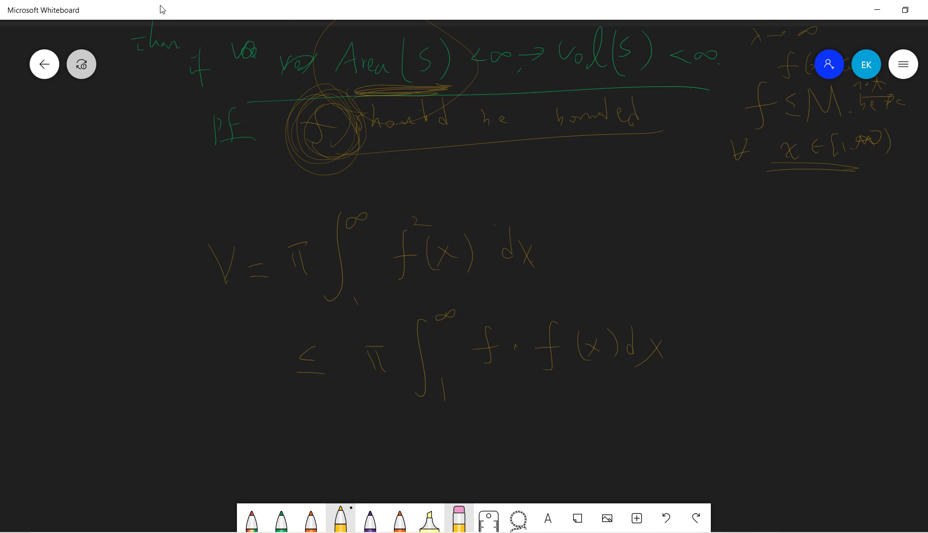
{"action": "mouse_move", "coordinate": [476, 370]}
{"action": "left_mouse_down"}
{"action": "mouse_move", "coordinate": [497, 370]}
{"action": "mouse_move", "coordinate": [495, 387]}
{"action": "left_mouse_up"}
{"action": "left_click_drag", "start_coordinate": [520, 341], "coordinate": [531, 351]}
Step: Start a third line with ≤ M/2 ∫ from 1 to ∞
{"action": "left_click_drag", "start_coordinate": [441, 431], "coordinate": [442, 441]}
{"action": "left_click_drag", "start_coordinate": [423, 452], "coordinate": [452, 451]}
{"action": "mouse_move", "coordinate": [514, 424]}
{"action": "left_mouse_down"}
{"action": "mouse_move", "coordinate": [515, 446]}
{"action": "mouse_move", "coordinate": [540, 438]}
{"action": "left_mouse_up"}
{"action": "mouse_move", "coordinate": [521, 445]}
{"action": "left_mouse_down"}
{"action": "mouse_move", "coordinate": [538, 446]}
{"action": "mouse_move", "coordinate": [536, 463]}
{"action": "left_mouse_up"}
{"action": "mouse_move", "coordinate": [580, 410]}
{"action": "left_mouse_down"}
{"action": "mouse_move", "coordinate": [571, 478]}
{"action": "mouse_move", "coordinate": [608, 406]}
{"action": "left_mouse_up"}
{"action": "left_click_drag", "start_coordinate": [594, 470], "coordinate": [594, 479]}
Step: Write the integrand 2π f(x) dx on the third line, underline it and circle the 2π
{"action": "left_click_drag", "start_coordinate": [634, 435], "coordinate": [656, 450]}
{"action": "left_click_drag", "start_coordinate": [664, 434], "coordinate": [667, 450]}
{"action": "left_click_drag", "start_coordinate": [696, 417], "coordinate": [687, 445]}
{"action": "left_click_drag", "start_coordinate": [680, 439], "coordinate": [730, 439]}
{"action": "left_click_drag", "start_coordinate": [737, 421], "coordinate": [758, 449]}
{"action": "mouse_move", "coordinate": [773, 435]}
{"action": "left_mouse_down"}
{"action": "mouse_move", "coordinate": [789, 453]}
{"action": "mouse_move", "coordinate": [772, 459]}
{"action": "left_mouse_up"}
{"action": "mouse_move", "coordinate": [636, 485]}
{"action": "left_mouse_down"}
{"action": "mouse_move", "coordinate": [760, 478]}
{"action": "mouse_move", "coordinate": [728, 478]}
{"action": "left_mouse_up"}
{"action": "mouse_move", "coordinate": [620, 457]}
{"action": "left_mouse_down"}
{"action": "mouse_move", "coordinate": [685, 446]}
{"action": "mouse_move", "coordinate": [623, 456]}
{"action": "left_mouse_up"}
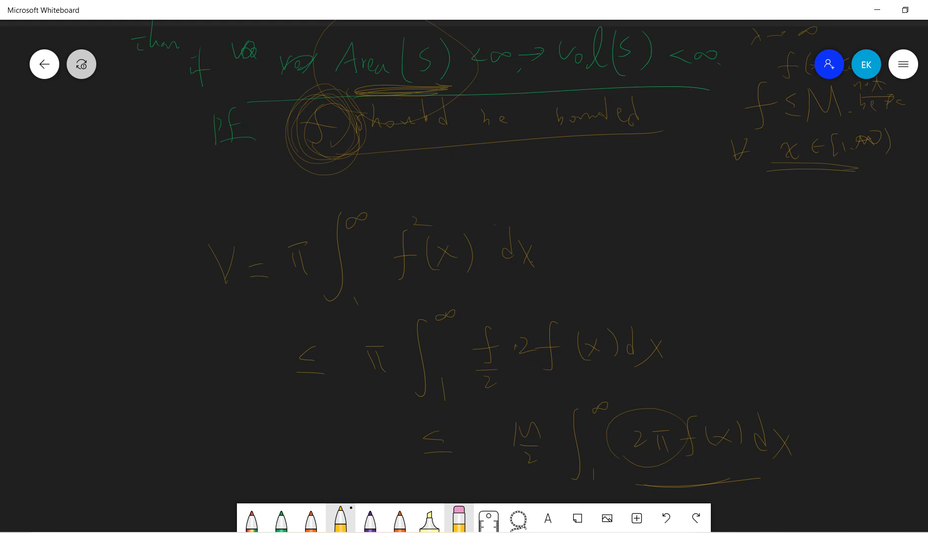
Step: With the orange pen, start a new line below reading < M/2 ∫ from 1 to ∞
{"action": "scroll", "coordinate": [463, 266], "scroll_direction": "down", "scroll_amount": 4}
{"action": "scroll", "coordinate": [464, 267], "scroll_direction": "down", "scroll_amount": 2}
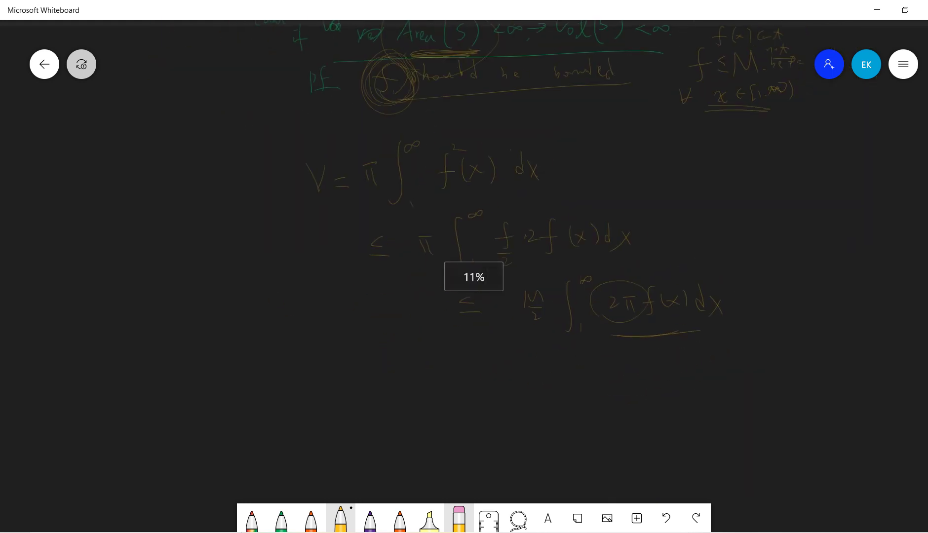
{"action": "scroll", "coordinate": [464, 266], "scroll_direction": "right", "scroll_amount": 3}
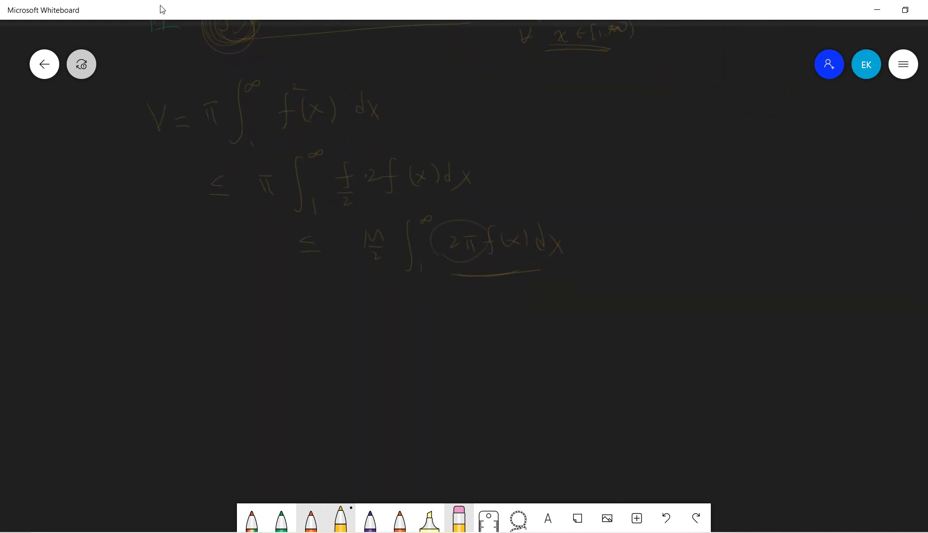
{"action": "left_click", "coordinate": [310, 518]}
{"action": "left_click_drag", "start_coordinate": [345, 347], "coordinate": [352, 375]}
{"action": "mouse_move", "coordinate": [374, 329]}
{"action": "left_mouse_down"}
{"action": "mouse_move", "coordinate": [368, 354]}
{"action": "mouse_move", "coordinate": [395, 358]}
{"action": "left_mouse_up"}
{"action": "mouse_move", "coordinate": [367, 369]}
{"action": "left_mouse_down"}
{"action": "mouse_move", "coordinate": [398, 366]}
{"action": "mouse_move", "coordinate": [396, 392]}
{"action": "left_mouse_up"}
{"action": "mouse_move", "coordinate": [437, 309]}
{"action": "left_mouse_down"}
{"action": "mouse_move", "coordinate": [423, 406]}
{"action": "mouse_move", "coordinate": [454, 412]}
{"action": "left_mouse_up"}
{"action": "left_click_drag", "start_coordinate": [435, 316], "coordinate": [458, 302]}
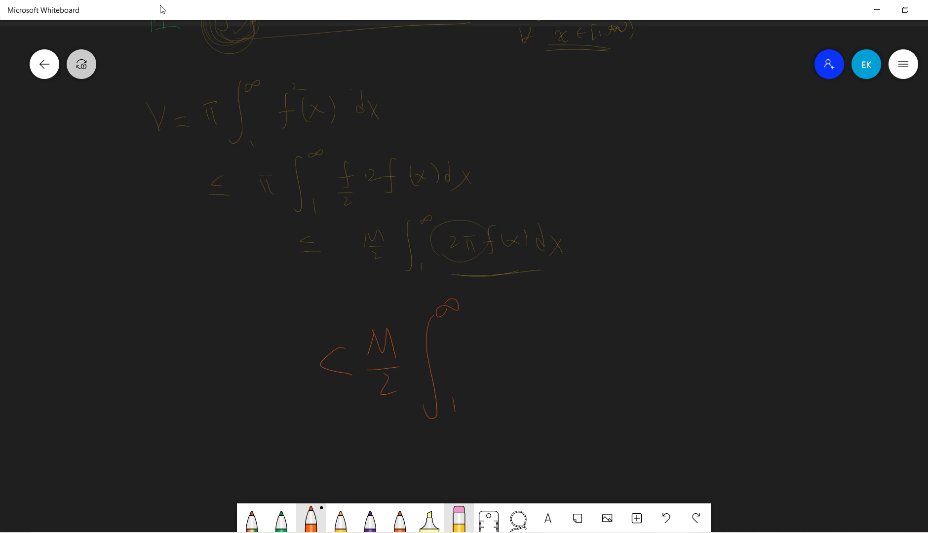
Step: Write the surface area integrand 2π f(x) √(1 + f'(x)²) after the orange integral sign
{"action": "left_click_drag", "start_coordinate": [474, 356], "coordinate": [504, 364]}
{"action": "mouse_move", "coordinate": [535, 323]}
{"action": "left_mouse_down"}
{"action": "mouse_move", "coordinate": [529, 371]}
{"action": "mouse_move", "coordinate": [536, 351]}
{"action": "left_mouse_up"}
{"action": "left_click_drag", "start_coordinate": [546, 335], "coordinate": [545, 354]}
{"action": "left_click_drag", "start_coordinate": [549, 341], "coordinate": [571, 365]}
{"action": "mouse_move", "coordinate": [574, 377]}
{"action": "left_mouse_down"}
{"action": "mouse_move", "coordinate": [641, 308]}
{"action": "mouse_move", "coordinate": [707, 302]}
{"action": "left_mouse_up"}
{"action": "mouse_move", "coordinate": [609, 354]}
{"action": "left_mouse_down"}
{"action": "mouse_move", "coordinate": [612, 369]}
{"action": "mouse_move", "coordinate": [626, 371]}
{"action": "left_mouse_up"}
{"action": "mouse_move", "coordinate": [664, 328]}
{"action": "left_mouse_down"}
{"action": "mouse_move", "coordinate": [656, 373]}
{"action": "mouse_move", "coordinate": [681, 366]}
{"action": "left_mouse_up"}
{"action": "left_click_drag", "start_coordinate": [689, 347], "coordinate": [713, 366]}
{"action": "left_click_drag", "start_coordinate": [708, 316], "coordinate": [719, 323]}
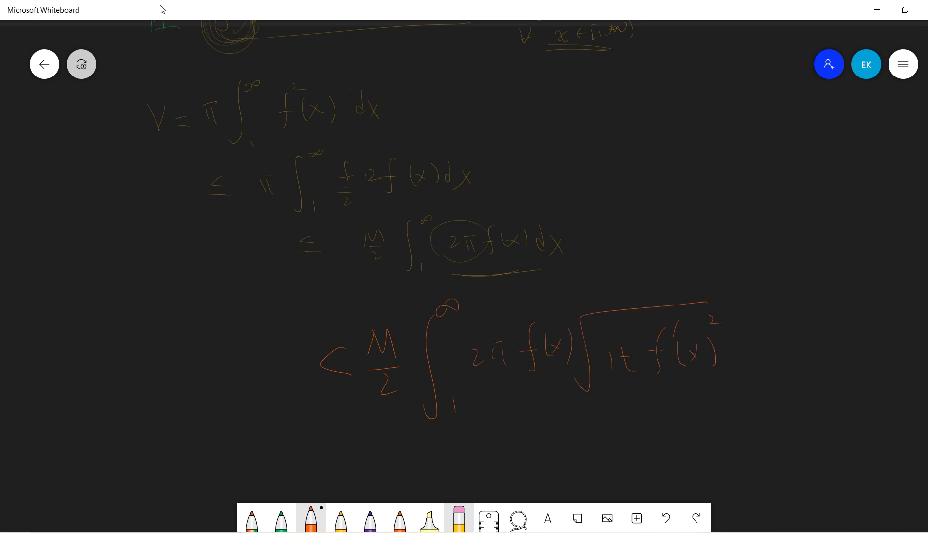
Step: Append dx to the orange integral, and mark the integrand with a wavy underline and 1 + f'(x)² with a double underline
{"action": "left_click_drag", "start_coordinate": [766, 351], "coordinate": [757, 358]}
{"action": "left_click_drag", "start_coordinate": [762, 325], "coordinate": [764, 359]}
{"action": "mouse_move", "coordinate": [782, 344]}
{"action": "left_mouse_down"}
{"action": "mouse_move", "coordinate": [799, 366]}
{"action": "mouse_move", "coordinate": [784, 366]}
{"action": "left_mouse_up"}
{"action": "left_click_drag", "start_coordinate": [521, 422], "coordinate": [764, 406]}
{"action": "left_click_drag", "start_coordinate": [760, 413], "coordinate": [777, 415]}
{"action": "left_click_drag", "start_coordinate": [603, 394], "coordinate": [709, 390]}
{"action": "left_click_drag", "start_coordinate": [622, 401], "coordinate": [695, 397]}
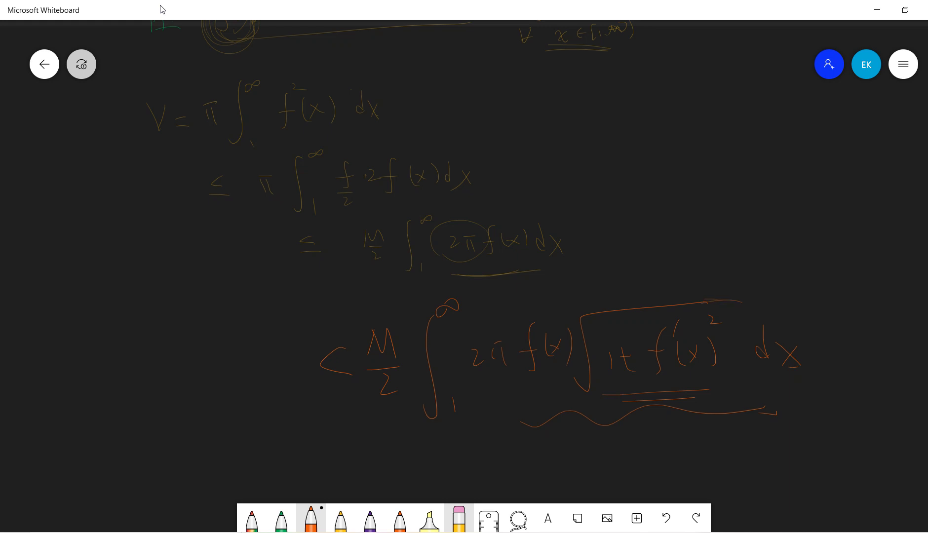
Step: Write the final bound ≤ M/2 A beneath the wavy underline
{"action": "left_click_drag", "start_coordinate": [573, 457], "coordinate": [589, 462]}
{"action": "mouse_move", "coordinate": [571, 469]}
{"action": "left_mouse_down"}
{"action": "mouse_move", "coordinate": [648, 459]}
{"action": "mouse_move", "coordinate": [650, 469]}
{"action": "left_mouse_up"}
{"action": "mouse_move", "coordinate": [636, 473]}
{"action": "left_mouse_down"}
{"action": "mouse_move", "coordinate": [654, 482]}
{"action": "mouse_move", "coordinate": [693, 475]}
{"action": "left_mouse_up"}
{"action": "scroll", "coordinate": [474, 267], "scroll_direction": "down", "scroll_amount": 3}
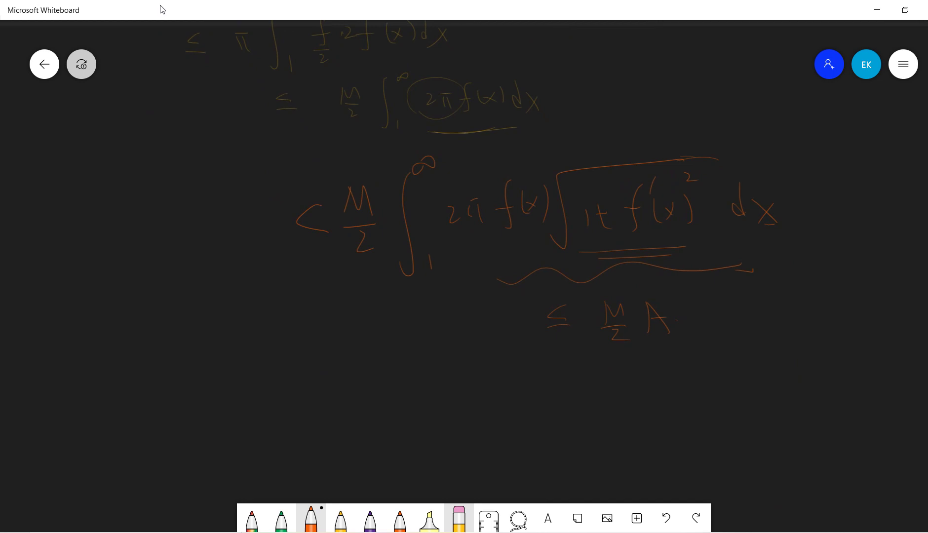
Step: Handwrite the start of the concluding sentence, "This shows if A is fini", below the final bound
{"action": "left_click_drag", "start_coordinate": [131, 408], "coordinate": [145, 406]}
{"action": "mouse_move", "coordinate": [156, 396]}
{"action": "left_mouse_down"}
{"action": "mouse_move", "coordinate": [165, 423]}
{"action": "mouse_move", "coordinate": [177, 420]}
{"action": "left_mouse_up"}
{"action": "mouse_move", "coordinate": [181, 412]}
{"action": "left_mouse_down"}
{"action": "mouse_move", "coordinate": [189, 420]}
{"action": "mouse_move", "coordinate": [235, 417]}
{"action": "left_mouse_up"}
{"action": "mouse_move", "coordinate": [241, 386]}
{"action": "left_mouse_down"}
{"action": "mouse_move", "coordinate": [252, 416]}
{"action": "mouse_move", "coordinate": [281, 406]}
{"action": "mouse_move", "coordinate": [287, 416]}
{"action": "left_mouse_up"}
{"action": "left_click_drag", "start_coordinate": [340, 399], "coordinate": [341, 406]}
{"action": "left_click_drag", "start_coordinate": [356, 379], "coordinate": [359, 423]}
{"action": "left_click_drag", "start_coordinate": [344, 406], "coordinate": [366, 405]}
{"action": "left_click_drag", "start_coordinate": [416, 428], "coordinate": [432, 420]}
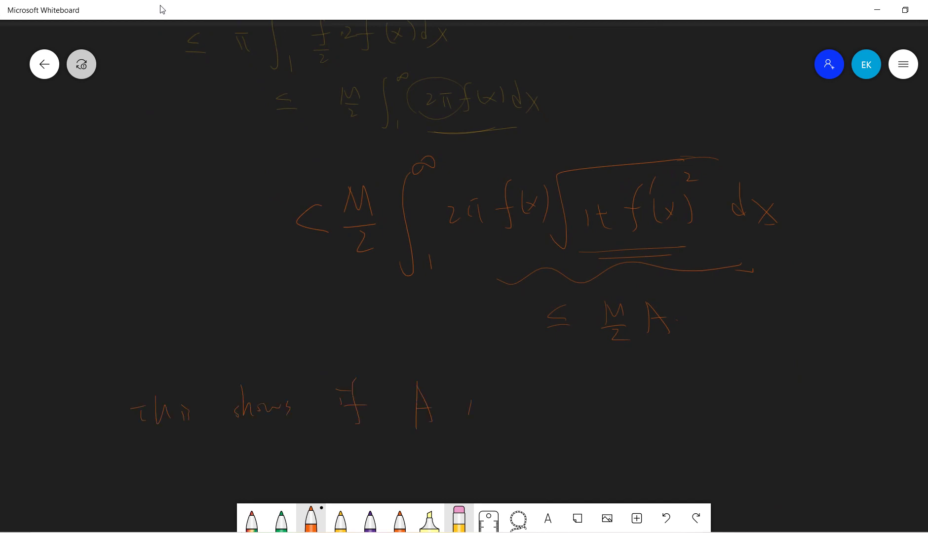
{"action": "left_click_drag", "start_coordinate": [536, 374], "coordinate": [522, 418]}
{"action": "left_click_drag", "start_coordinate": [522, 390], "coordinate": [558, 405]}
{"action": "left_click_drag", "start_coordinate": [566, 398], "coordinate": [566, 403]}
Step: Extend the A in the final bound ≤ M/2 A so that it reads Area(S)
{"action": "left_click_drag", "start_coordinate": [693, 319], "coordinate": [700, 309]}
{"action": "left_click_drag", "start_coordinate": [701, 318], "coordinate": [737, 337]}
{"action": "mouse_move", "coordinate": [754, 297]}
{"action": "left_mouse_down"}
{"action": "mouse_move", "coordinate": [744, 315]}
{"action": "mouse_move", "coordinate": [762, 338]}
{"action": "left_mouse_up"}
Step: Add (S) after A in the concluding sentence and replace the unfinished word "fini" with < ∞
{"action": "left_click_drag", "start_coordinate": [436, 390], "coordinate": [435, 429]}
{"action": "left_click_drag", "start_coordinate": [444, 400], "coordinate": [440, 414]}
{"action": "left_click_drag", "start_coordinate": [447, 389], "coordinate": [452, 429]}
{"action": "left_click_drag", "start_coordinate": [562, 382], "coordinate": [544, 406]}
{"action": "mouse_move", "coordinate": [600, 398]}
{"action": "left_mouse_down"}
{"action": "mouse_move", "coordinate": [617, 401]}
{"action": "mouse_move", "coordinate": [599, 398]}
{"action": "left_mouse_up"}
Step: Draw an implication arrow below the condition on A(S) and write its consequence beside it
{"action": "left_click_drag", "start_coordinate": [433, 466], "coordinate": [479, 468]}
{"action": "mouse_move", "coordinate": [450, 482]}
{"action": "left_mouse_down"}
{"action": "mouse_move", "coordinate": [480, 479]}
{"action": "mouse_move", "coordinate": [482, 490]}
{"action": "left_mouse_up"}
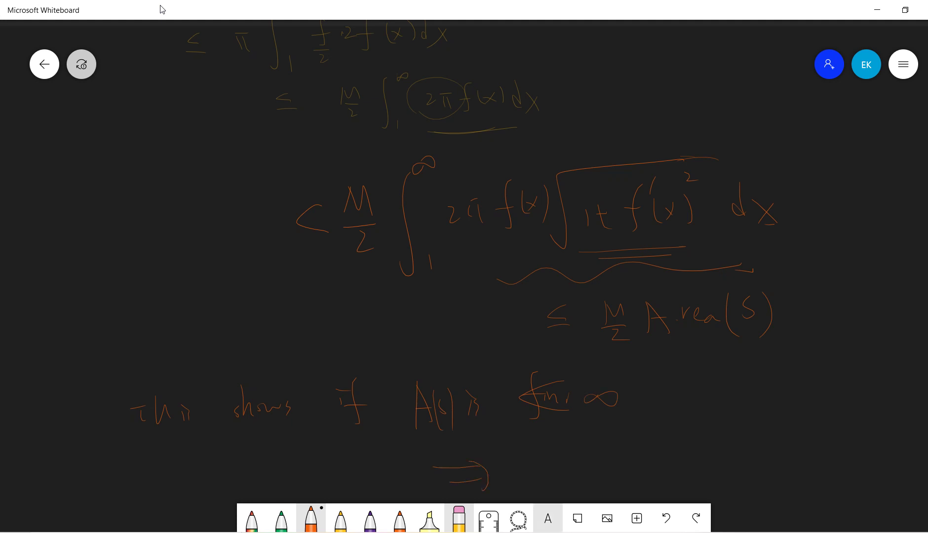
{"action": "mouse_move", "coordinate": [517, 459]}
{"action": "left_mouse_down"}
{"action": "mouse_move", "coordinate": [532, 452]}
{"action": "mouse_move", "coordinate": [577, 478]}
{"action": "left_mouse_up"}
{"action": "left_click_drag", "start_coordinate": [582, 456], "coordinate": [585, 478]}
{"action": "left_click_drag", "start_coordinate": [634, 443], "coordinate": [619, 474]}
{"action": "left_click_drag", "start_coordinate": [641, 462], "coordinate": [660, 455]}
{"action": "mouse_move", "coordinate": [670, 440]}
{"action": "left_mouse_down"}
{"action": "mouse_move", "coordinate": [671, 465]}
{"action": "mouse_move", "coordinate": [677, 452]}
{"action": "left_mouse_up"}
{"action": "left_click_drag", "start_coordinate": [686, 456], "coordinate": [697, 450]}
{"action": "scroll", "coordinate": [464, 266], "scroll_direction": "up", "scroll_amount": 14}
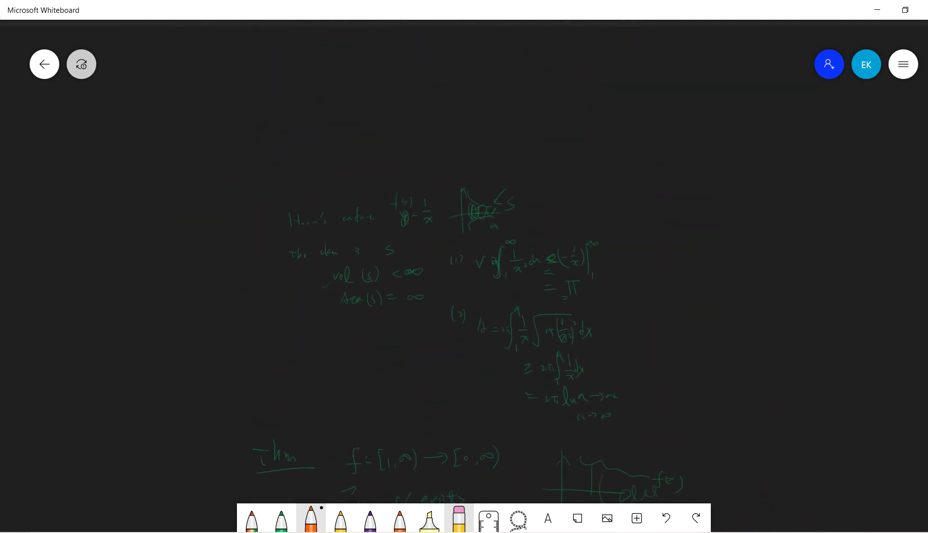
{"action": "scroll", "coordinate": [464, 267], "scroll_direction": "down", "scroll_amount": 10}
{"action": "scroll", "coordinate": [463, 267], "scroll_direction": "down", "scroll_amount": 10}
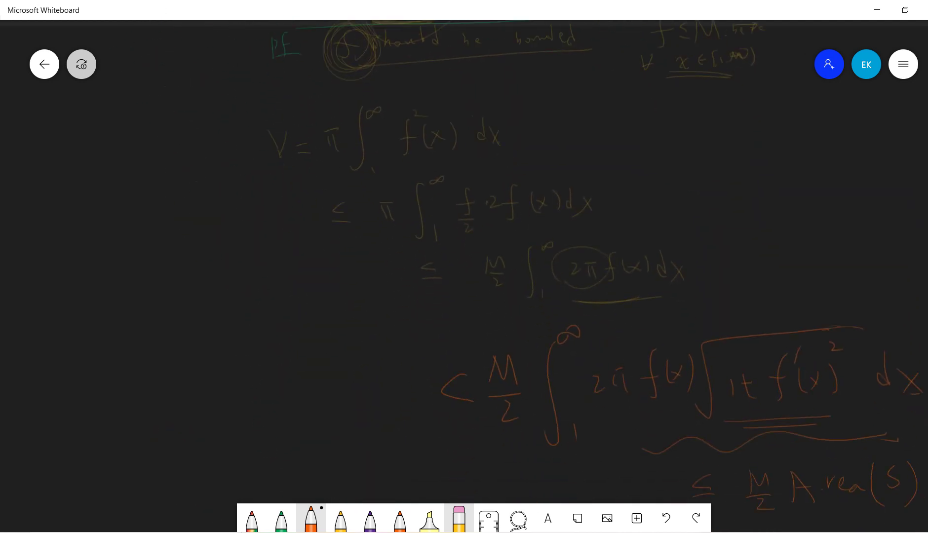